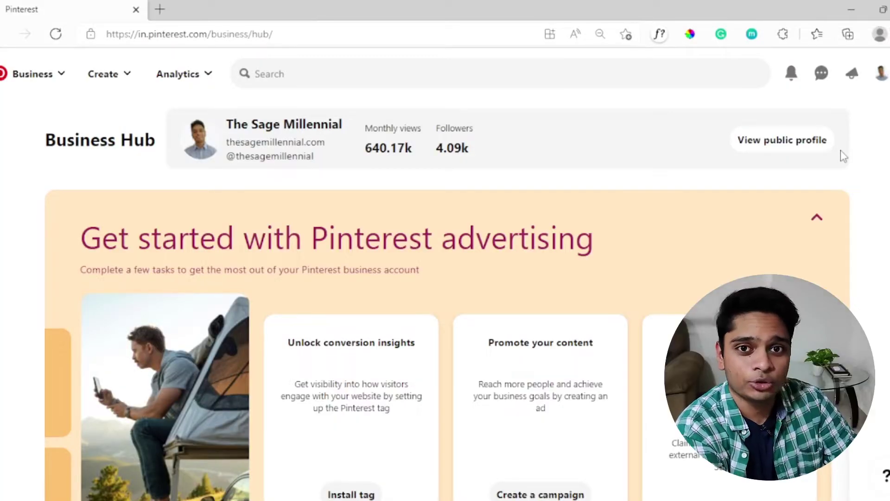
- Search Pinterest for 'How to save money' and view the first result pin
click(615, 70)
text(How )
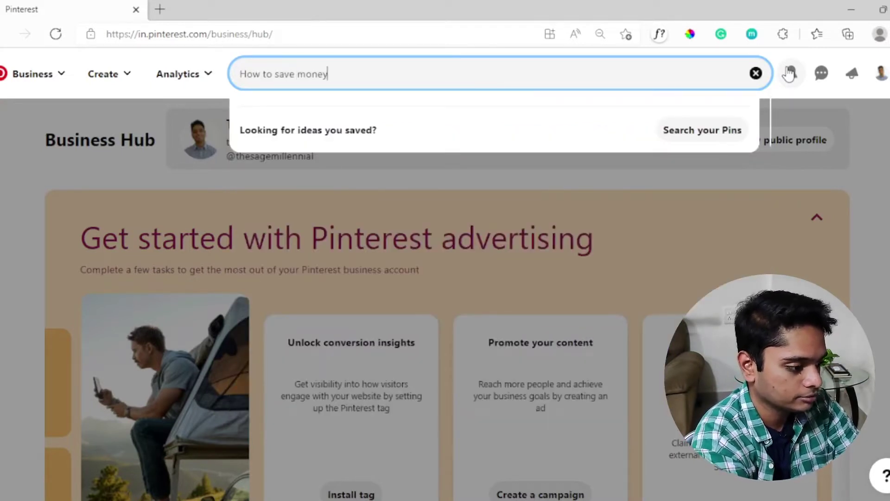
text(to save money)
key(Return)
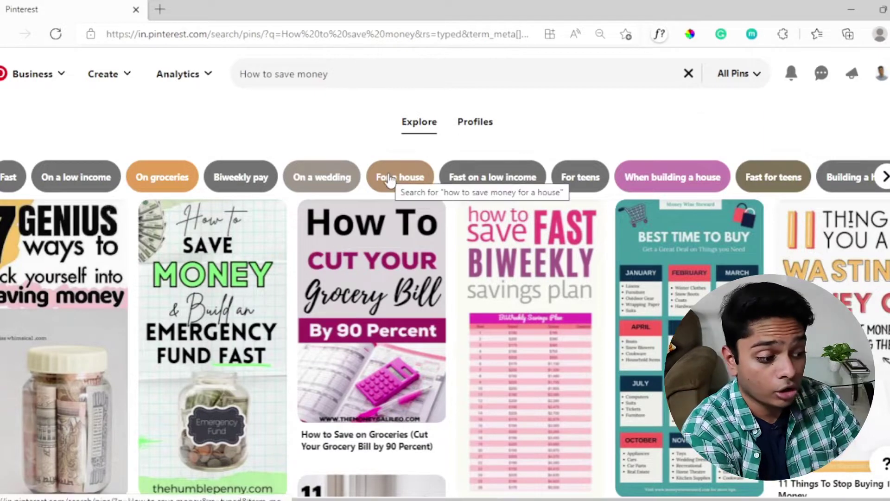
scroll(99, 245, down, 2)
click(81, 264)
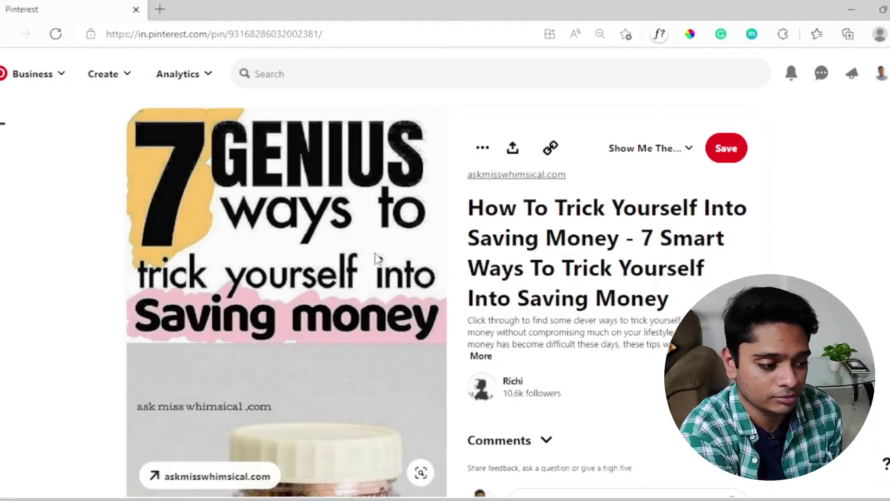
scroll(377, 258, down, 2)
scroll(376, 258, up, 2)
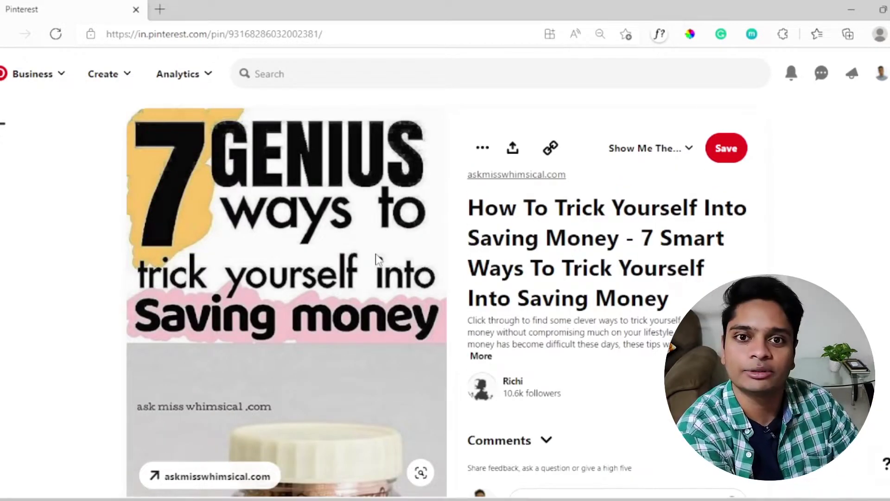
- Open the 35 Frugal Living Tips pin in a new tab, then return to the results
key(alt+Left)
scroll(510, 313, down, 5)
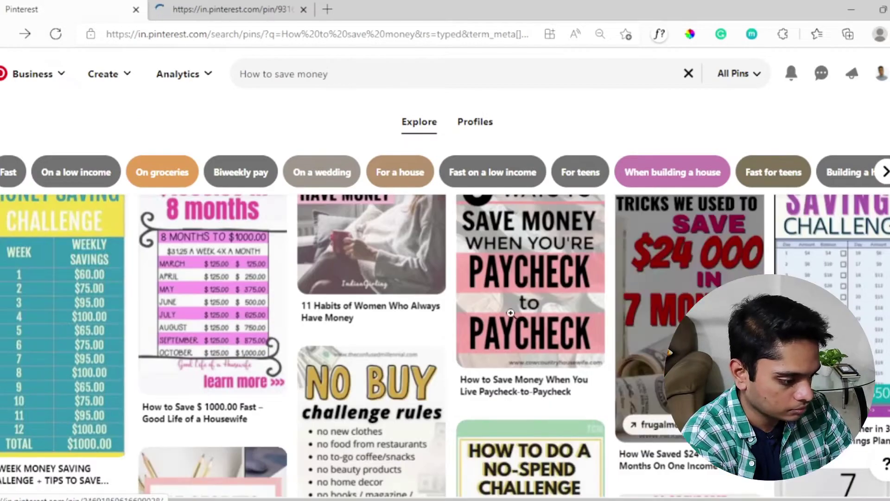
scroll(510, 313, down, 6)
right_click(73, 273)
click(143, 86)
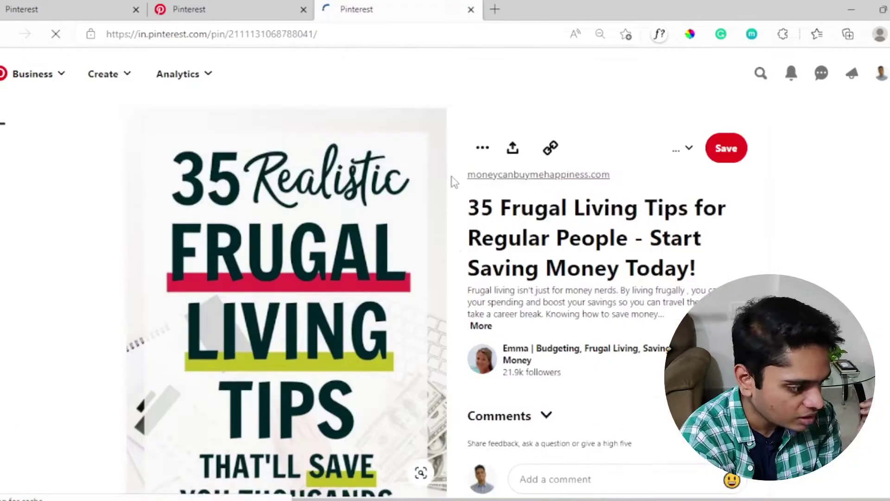
scroll(454, 182, down, 1)
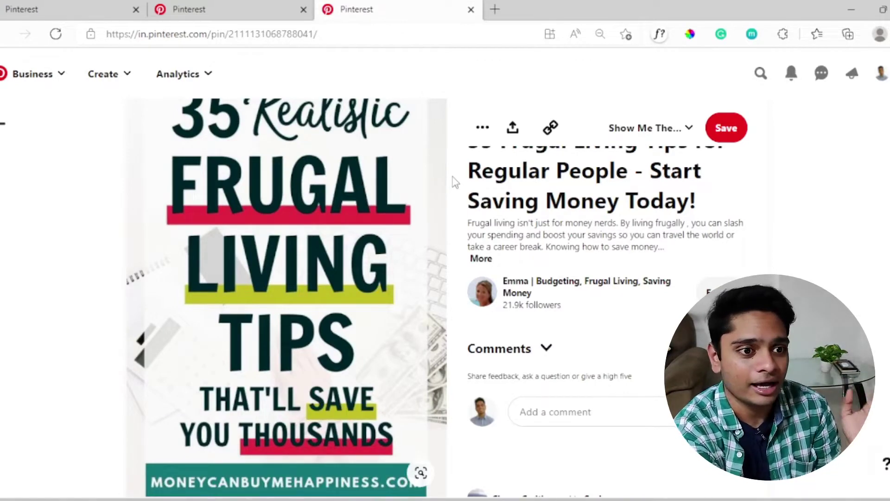
scroll(454, 181, up, 1)
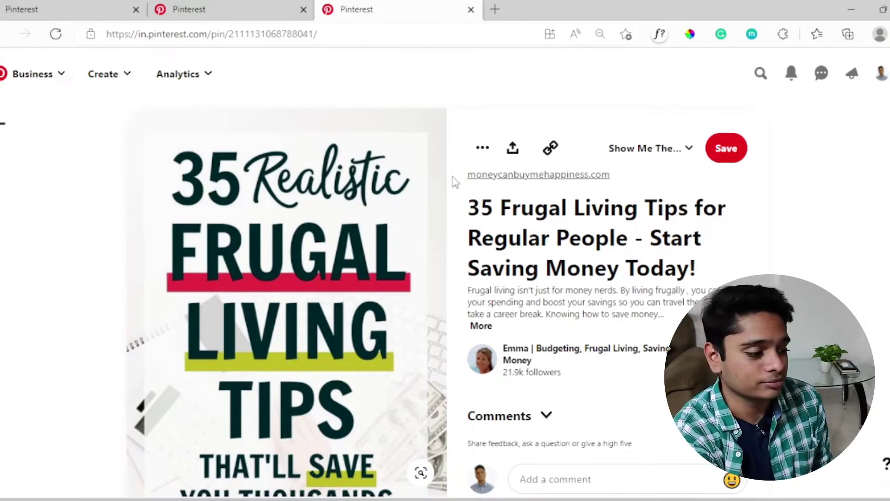
key(alt+Left)
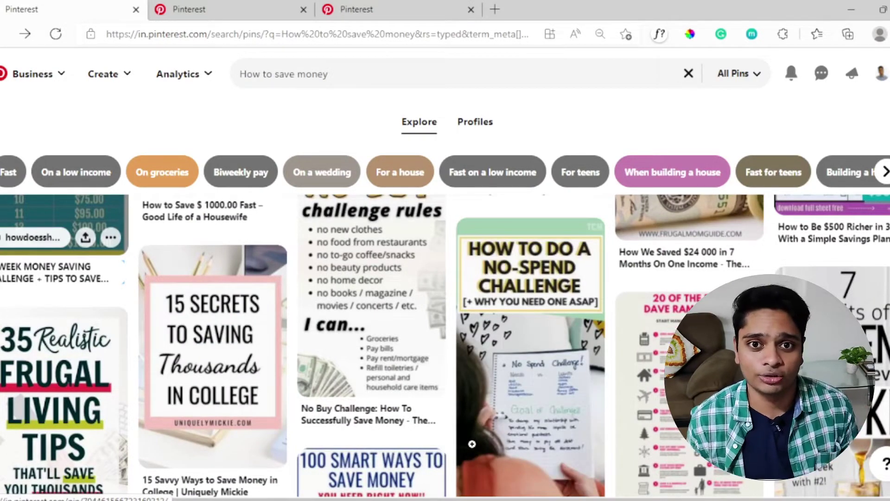
- Change the search to 'How to make money' and open a result pin in a new tab
double_click(283, 74)
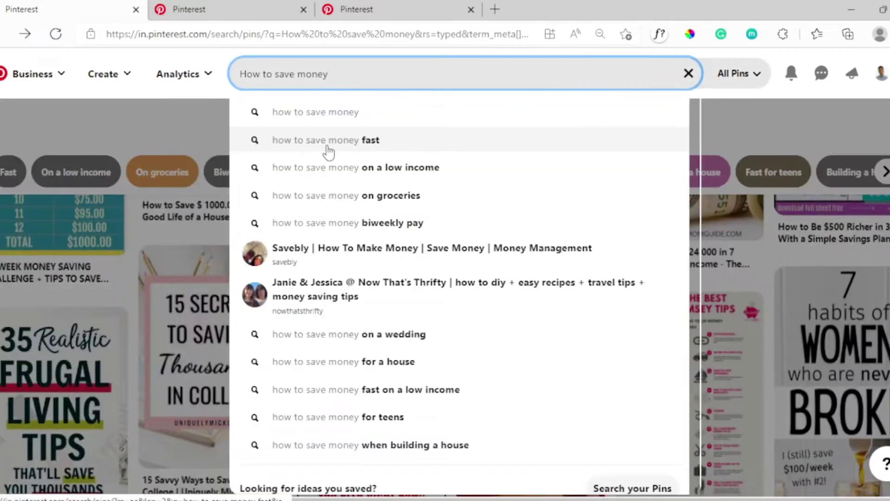
text(make)
key(Return)
right_click(33, 278)
click(171, 87)
- Search Pinterest for 'side hustle ideas' and browse the results
triple_click(378, 79)
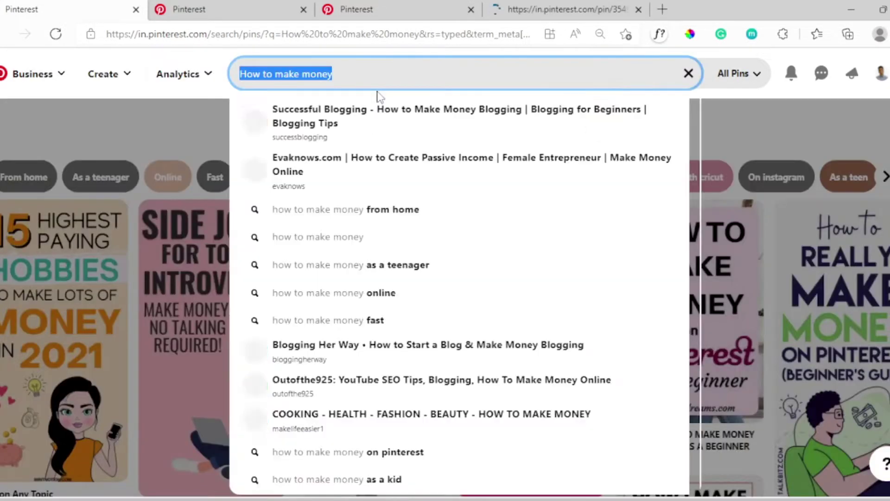
text(side hustle ideas)
key(Return)
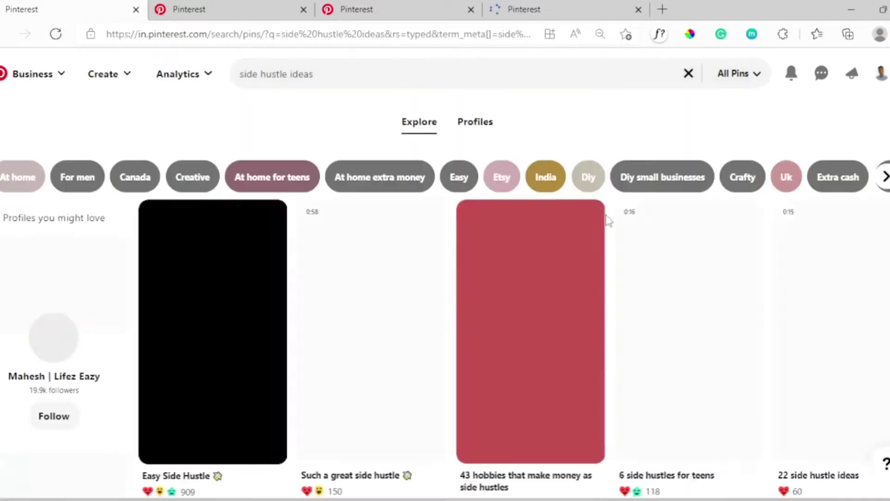
scroll(485, 250, down, 5)
scroll(828, 303, down, 5)
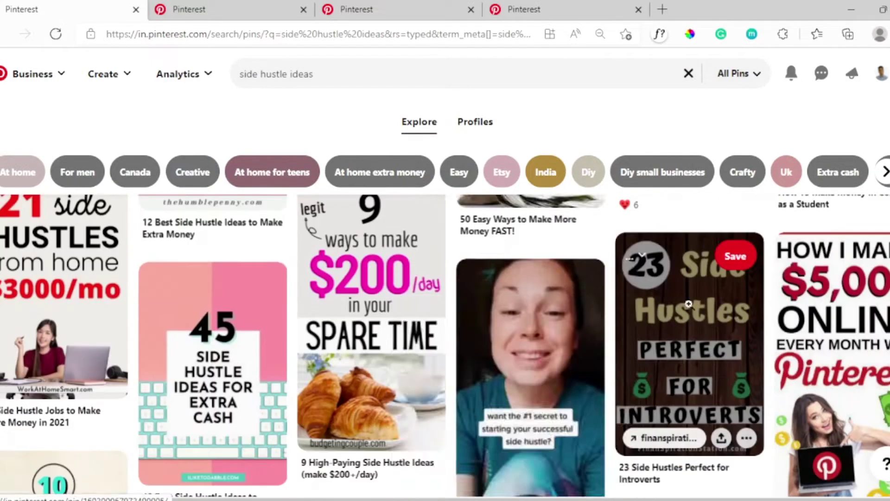
- Search Pinterest for 'budgeting tips' and browse the results
triple_click(388, 70)
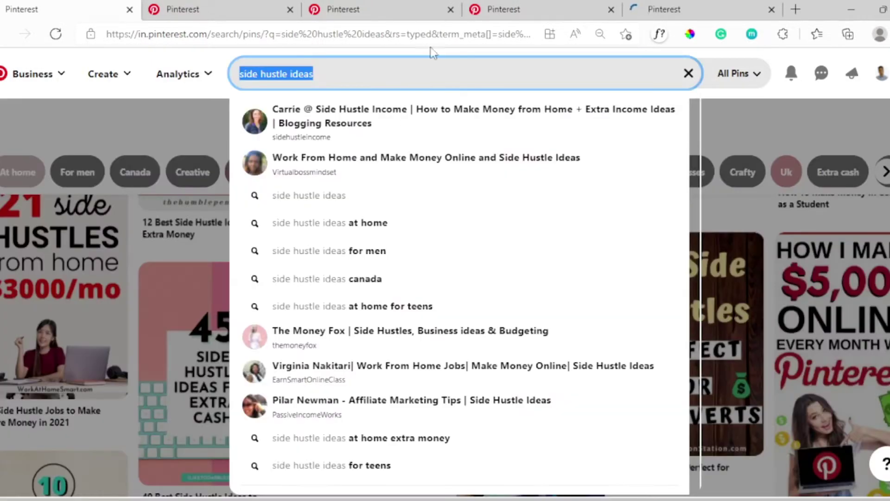
text(budgeting tips)
key(Return)
scroll(703, 362, down, 5)
scroll(704, 362, down, 3)
scroll(723, 355, up, 3)
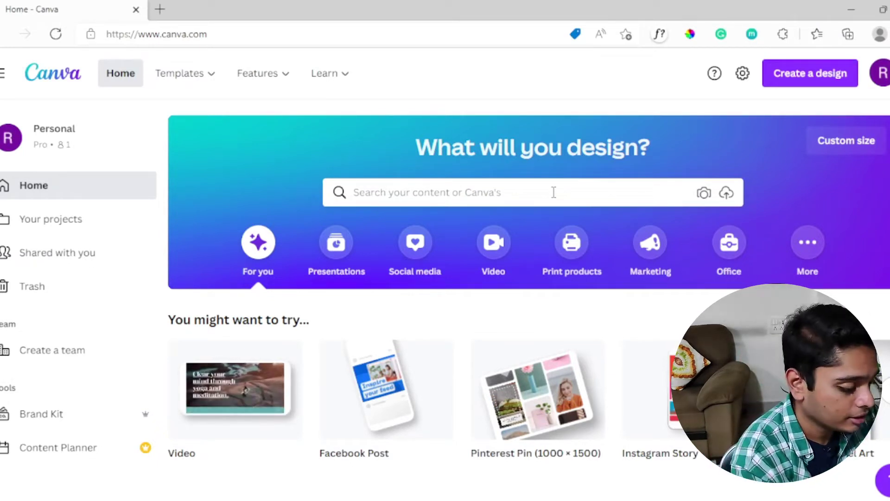
- Search Canva templates for 'wedding card' and browse the results
click(484, 200)
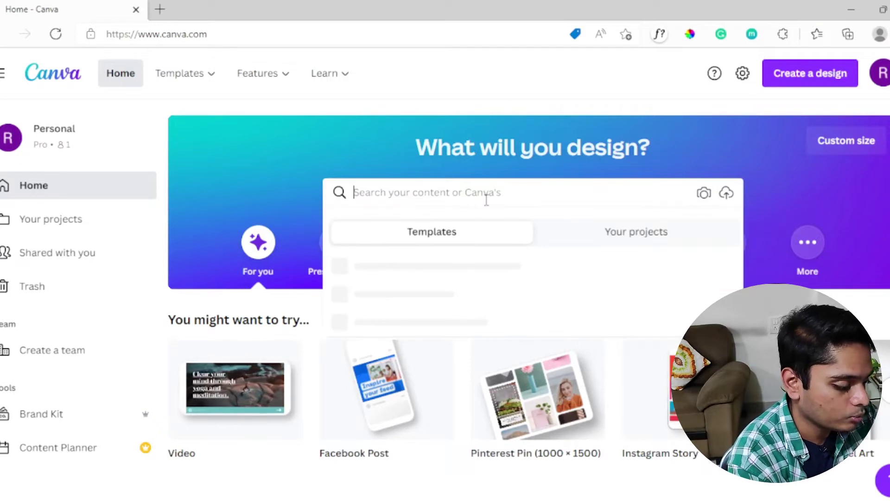
text(wedding card)
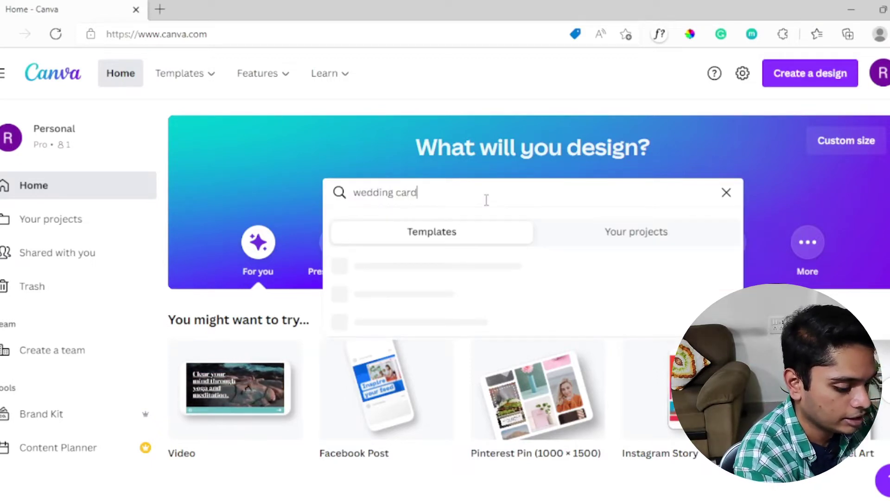
key(Return)
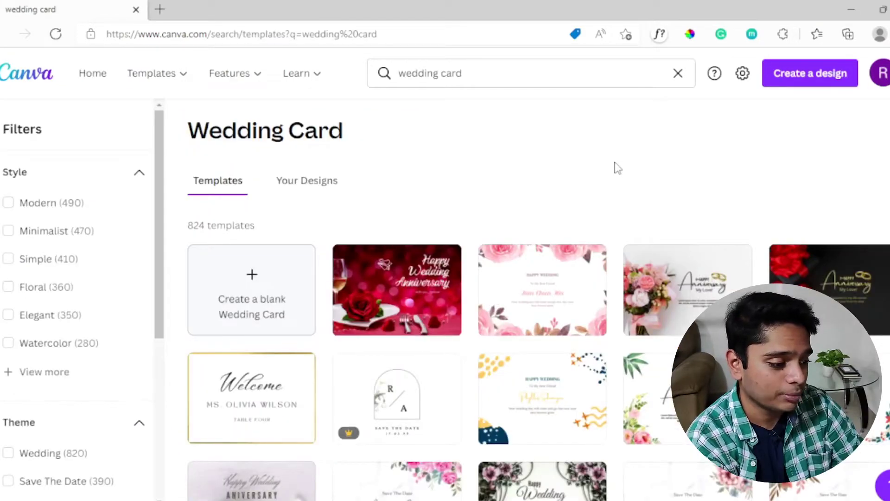
scroll(617, 168, down, 3)
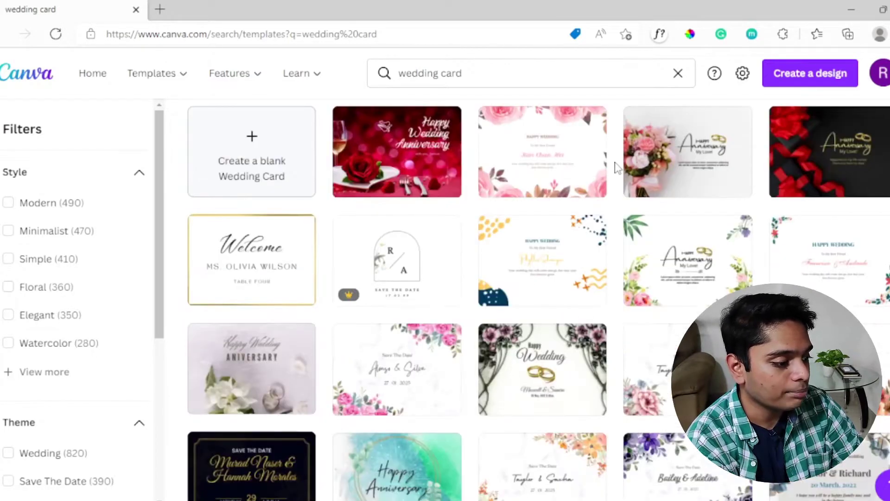
scroll(617, 168, down, 6)
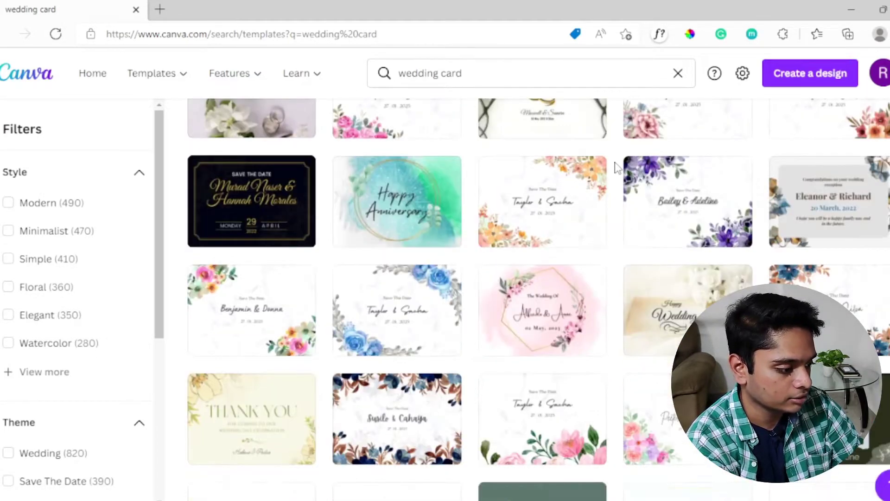
- Open the black Save the Date and blue-brown floral save-the-date templates in new tabs
right_click(243, 182)
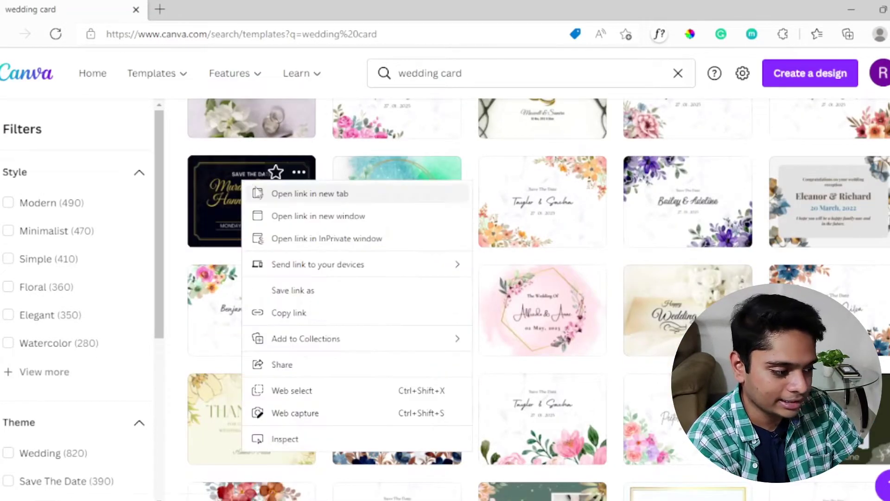
click(259, 195)
scroll(355, 274, down, 3)
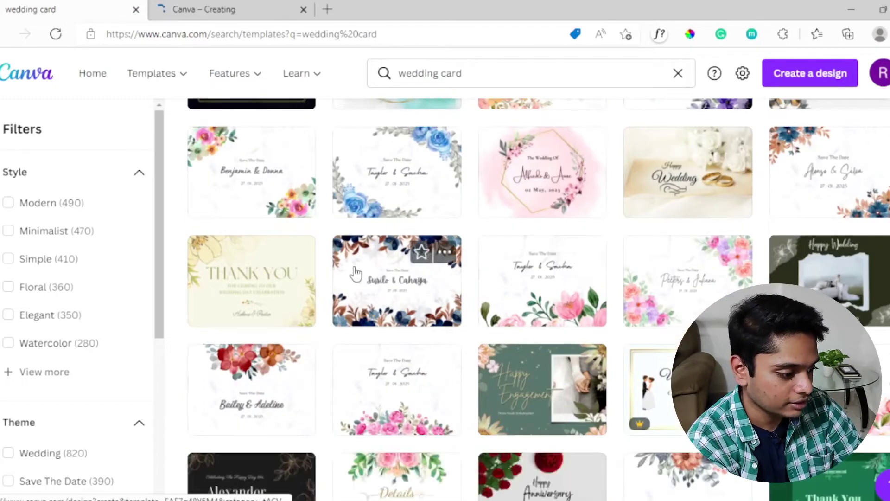
right_click(356, 238)
click(392, 251)
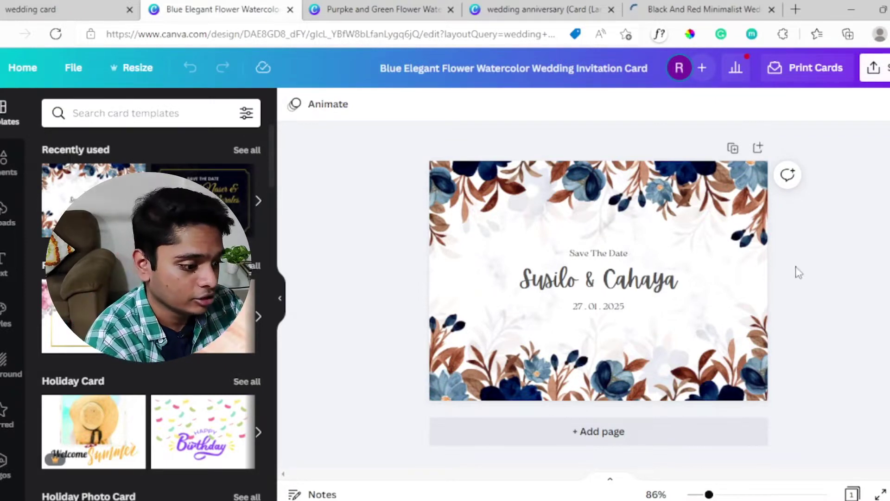
- Edit the couple's names text and download the card as a PDF Print file
click(573, 281)
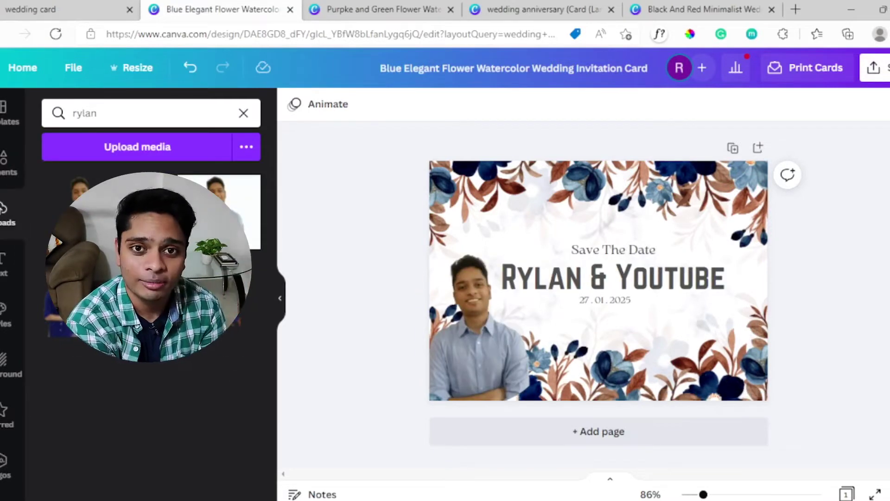
click(874, 67)
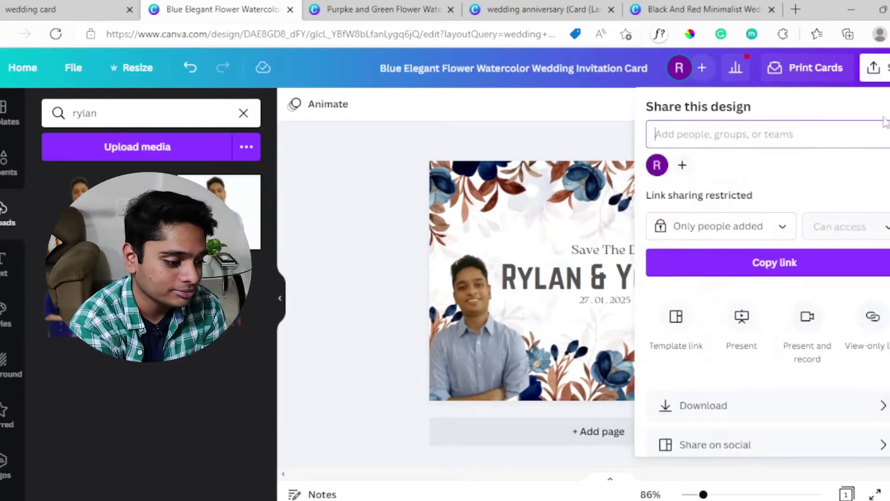
click(707, 401)
click(752, 166)
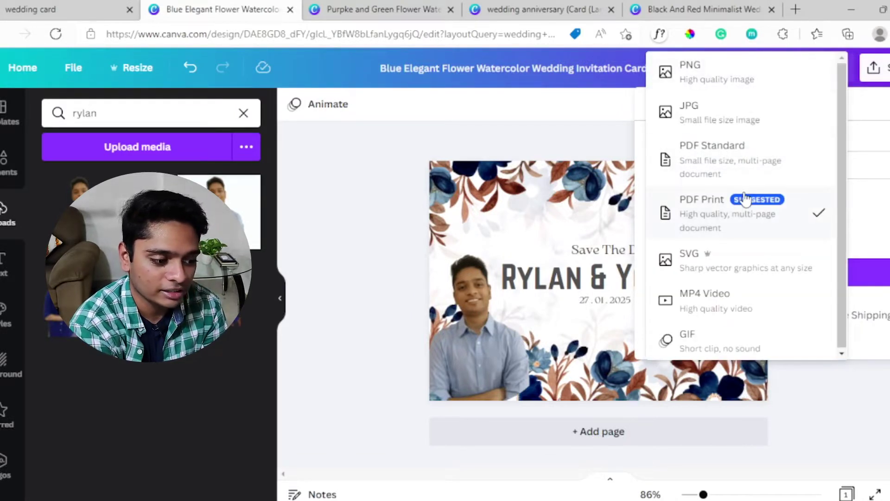
click(879, 219)
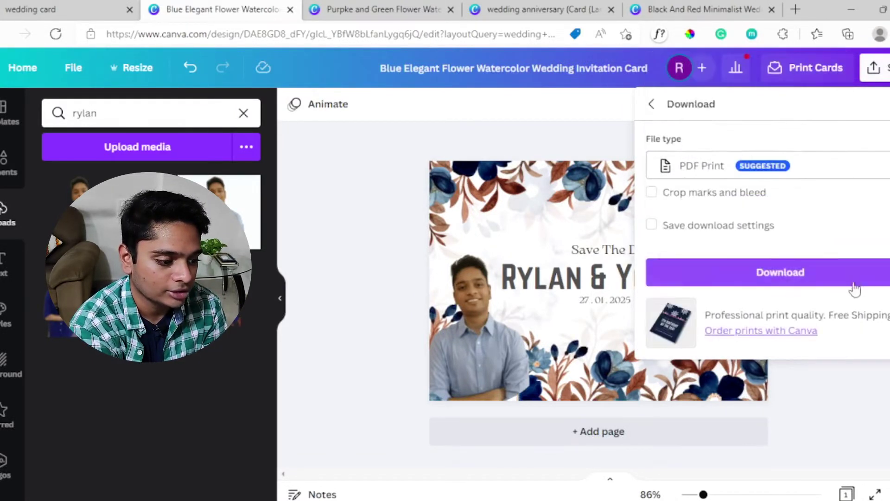
click(820, 284)
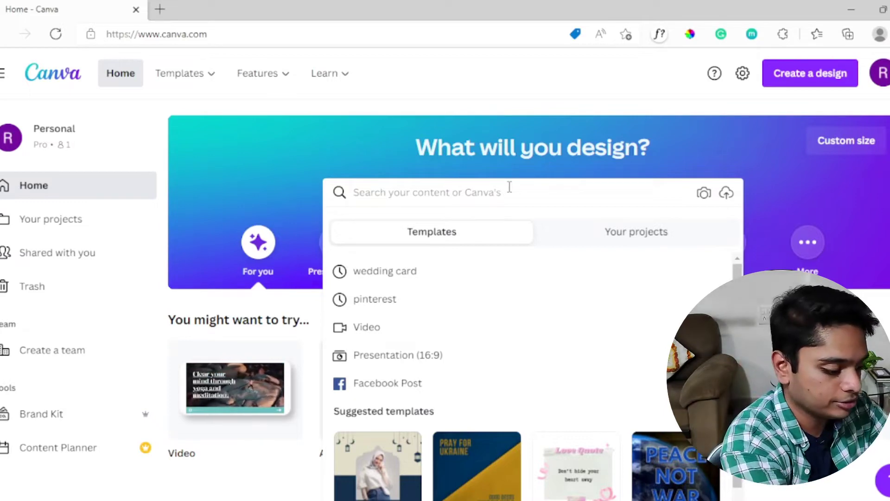
- Search 'pin', open the Pinterest Ad templates, and create a blank Pinterest Ad
text(pinterest)
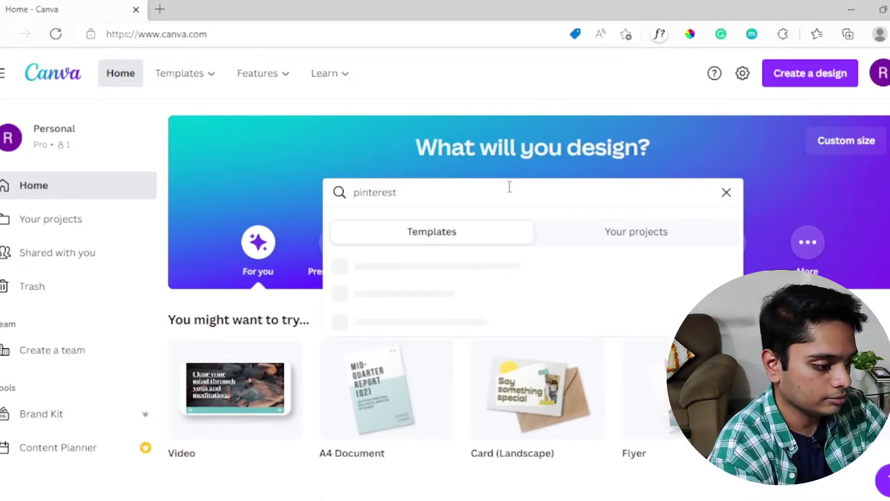
click(522, 353)
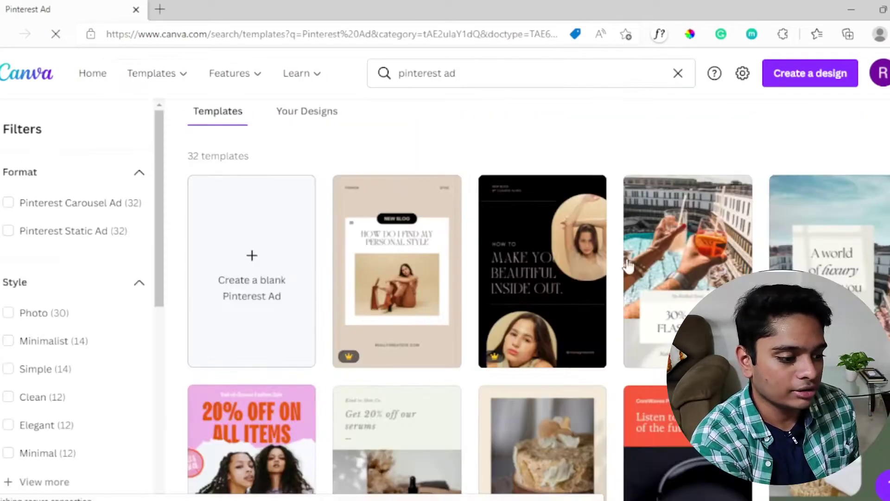
scroll(747, 241, down, 7)
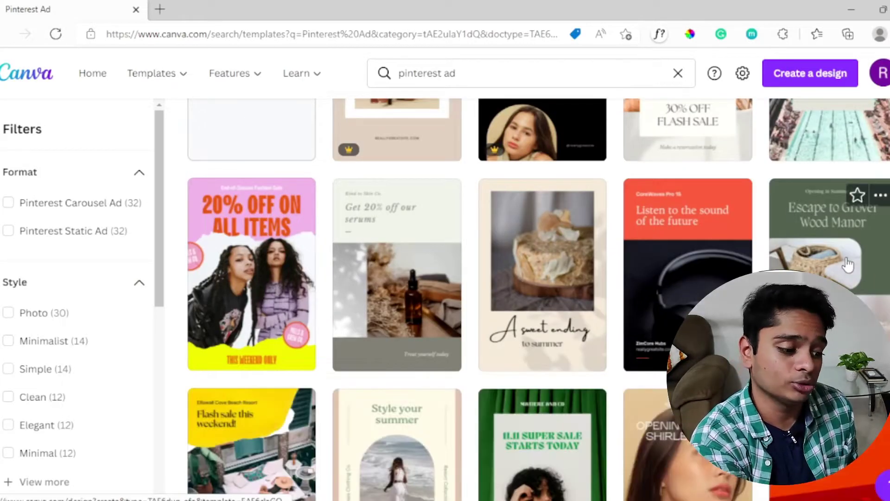
scroll(847, 266, down, 6)
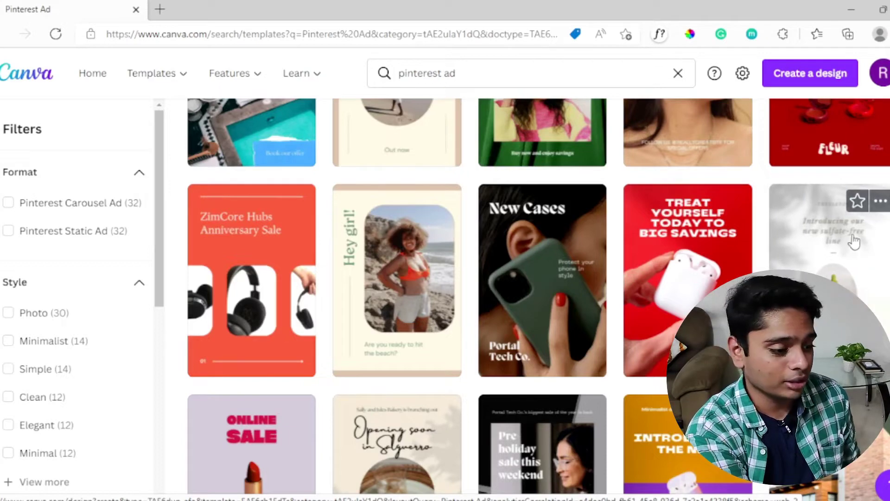
scroll(742, 241, up, 12)
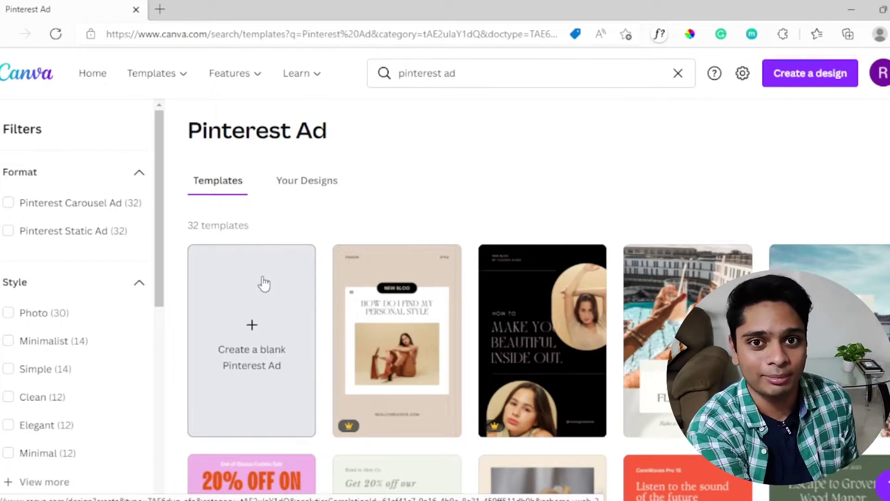
click(264, 283)
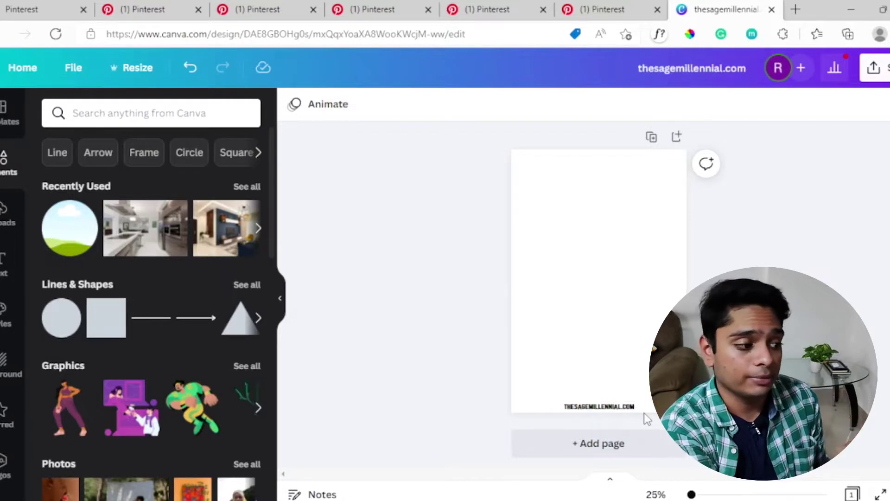
- Compare the Canva design against the reference pin in the Pinterest tab
click(44, 9)
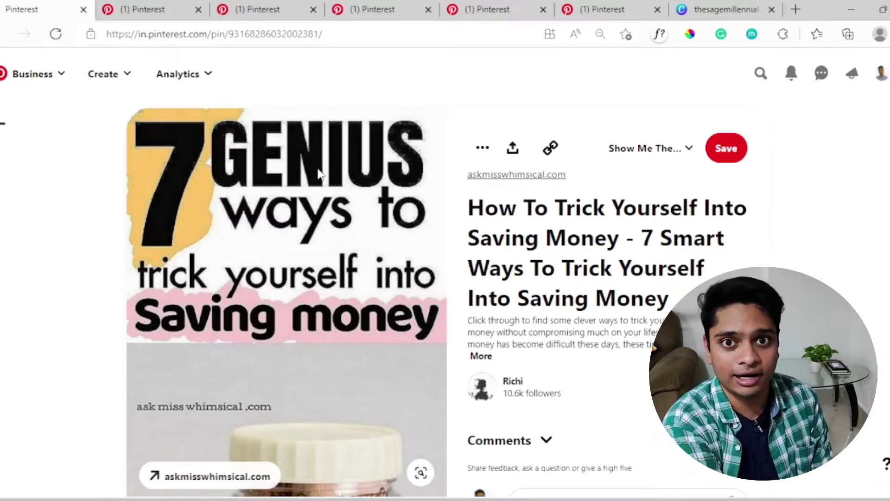
key(ctrl+shift+Tab)
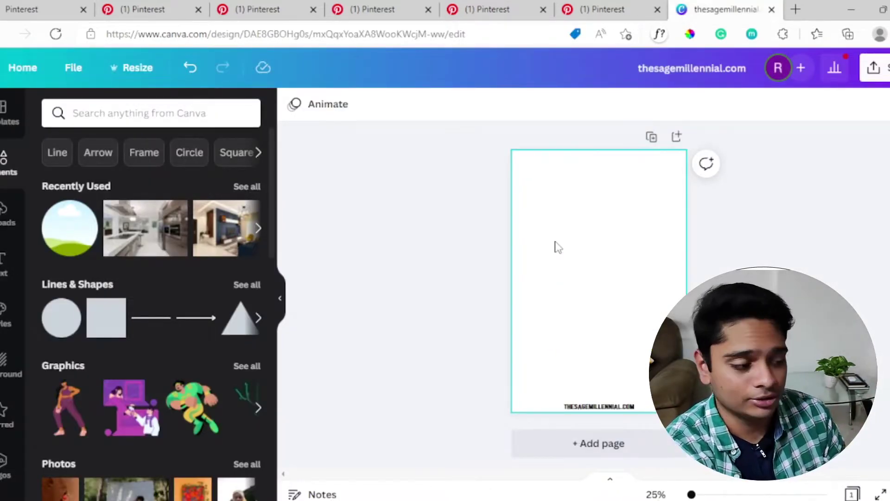
key(ctrl+Tab)
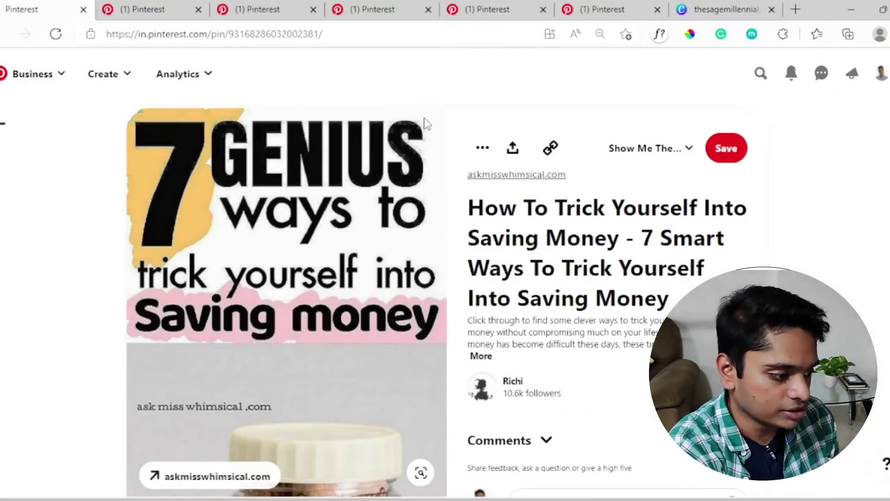
scroll(408, 179, down, 3)
scroll(325, 158, up, 3)
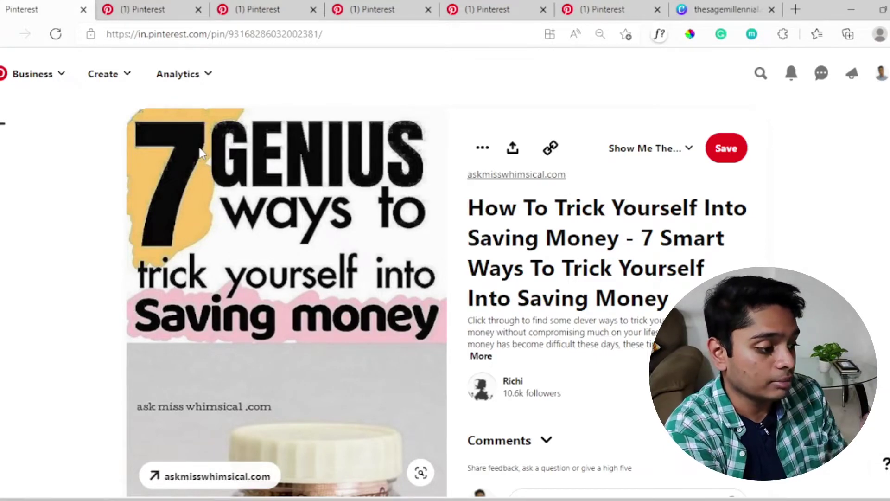
click(700, 5)
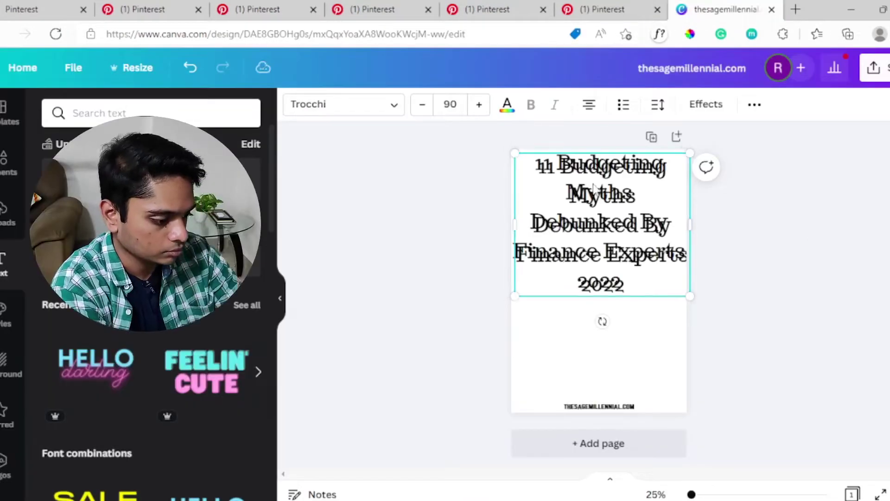
- Split '11' off as its own text, delete '2022', and move the 11 top-left
double_click(544, 163)
key(Delete)
key(Escape)
double_click(598, 281)
key(Delete)
key(Escape)
drag(618, 229, 533, 182)
- Enlarge the separate '11' to font size 300
click(450, 104)
text(200)
key(Return)
click(450, 104)
text(300)
key(Return)
- Set the headline in Norwester at font size 120
click(343, 104)
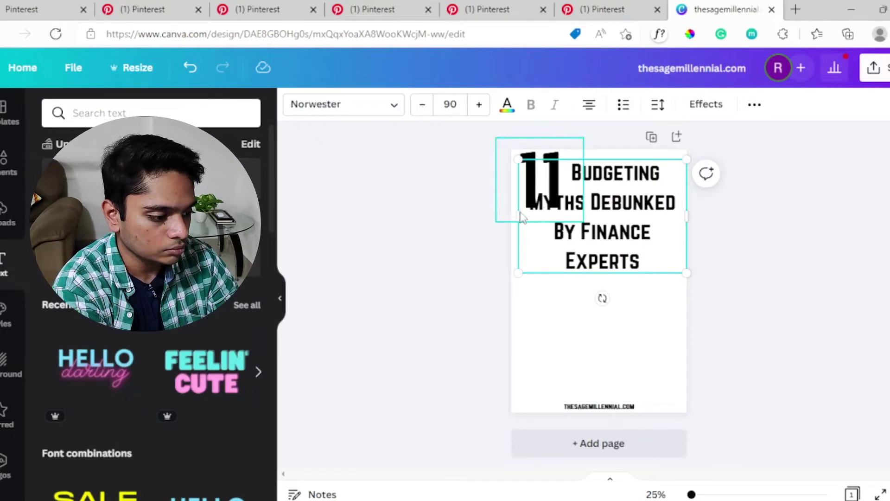
click(450, 104)
text(120)
key(Return)
- Widen the title box and set 'Finance Experts' to font size 100
drag(524, 244, 511, 244)
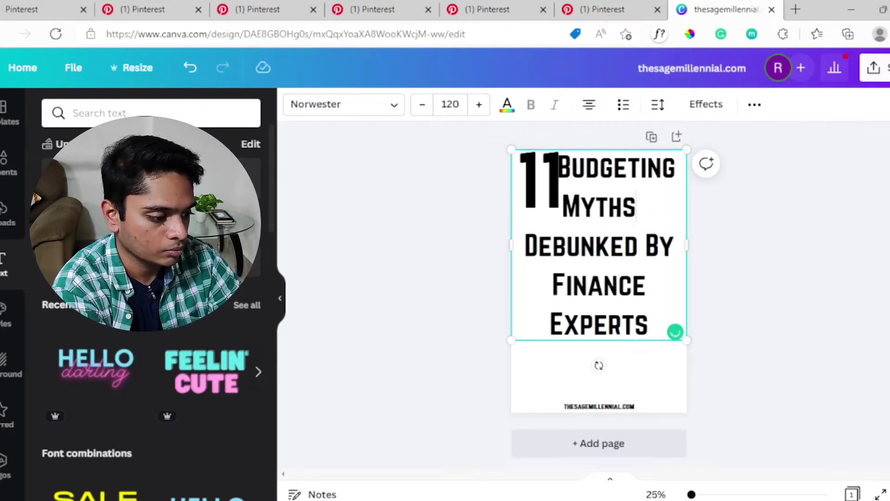
click(620, 254)
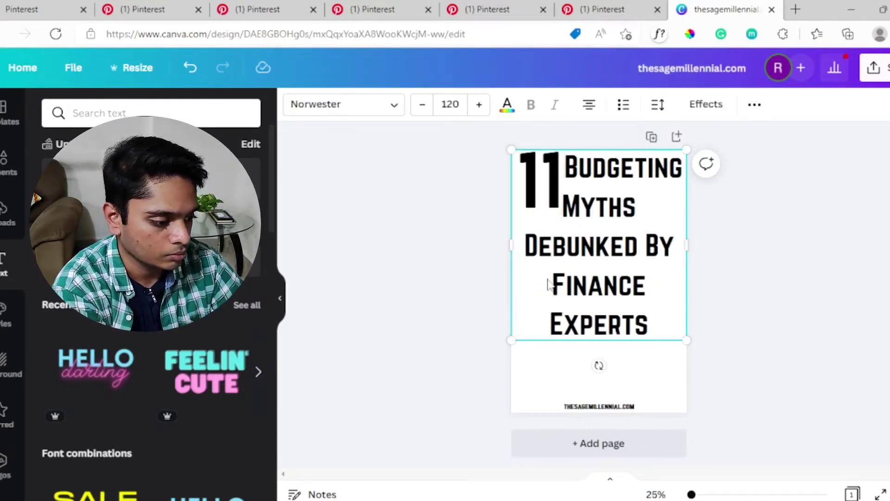
drag(548, 284, 650, 332)
click(451, 104)
text(100)
key(Return)
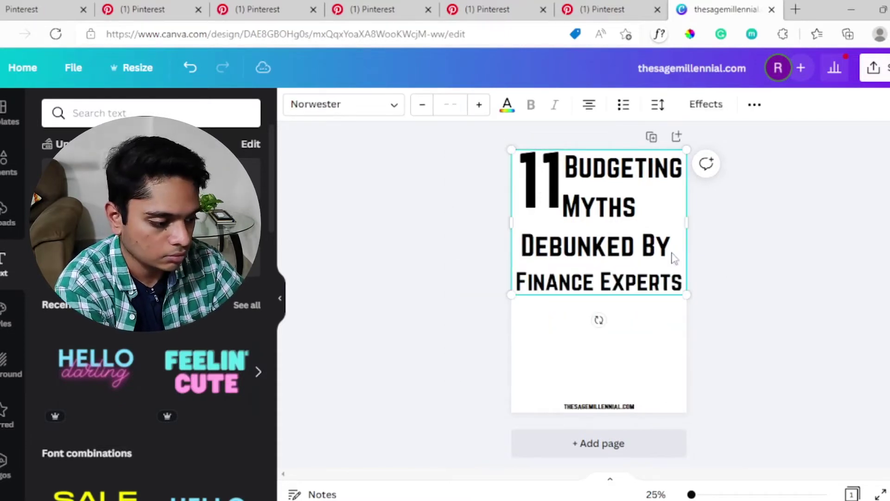
- Tighten the headline's line spacing to about 1.24
click(531, 212)
click(532, 255)
click(658, 103)
drag(738, 204, 728, 203)
click(536, 188)
click(598, 177)
click(659, 104)
click(738, 290)
- Search Elements for 'budget' and place the piggy-bank graphic below the headline
click(12, 162)
click(139, 113)
text(budget)
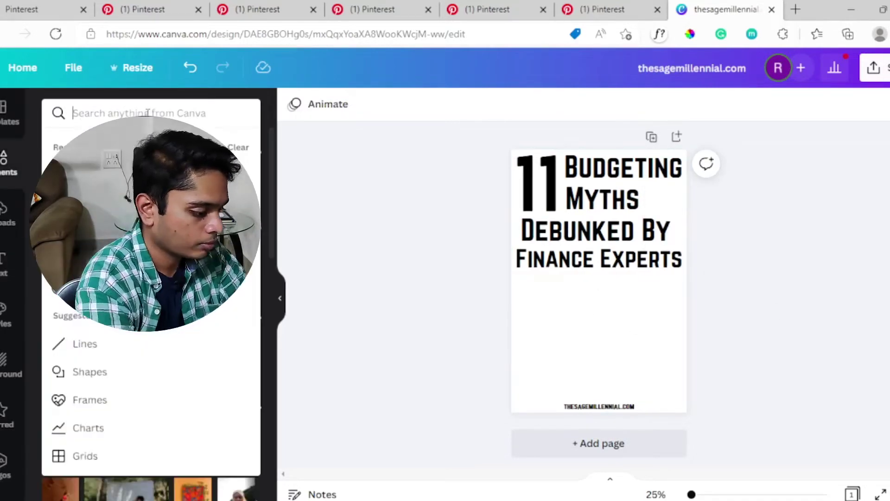
key(Return)
drag(79, 337, 590, 325)
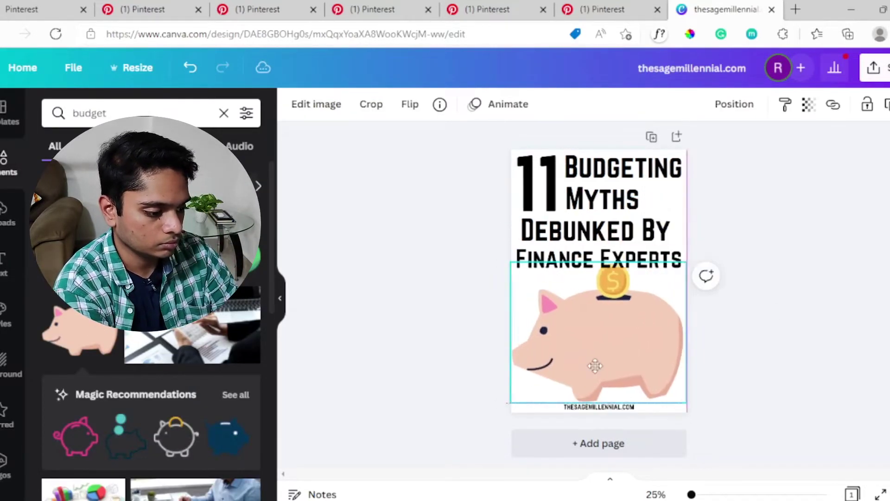
key(Escape)
- Add the dollar pie-chart coin onto the piggy bank and nudge both down
scroll(169, 341, down, 3)
scroll(169, 340, down, 2)
drag(220, 325, 608, 334)
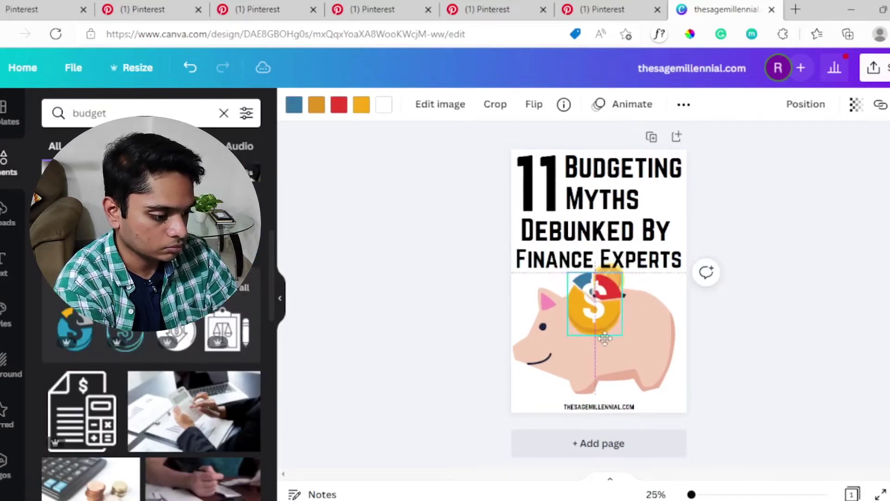
click(728, 320)
drag(711, 334, 510, 278)
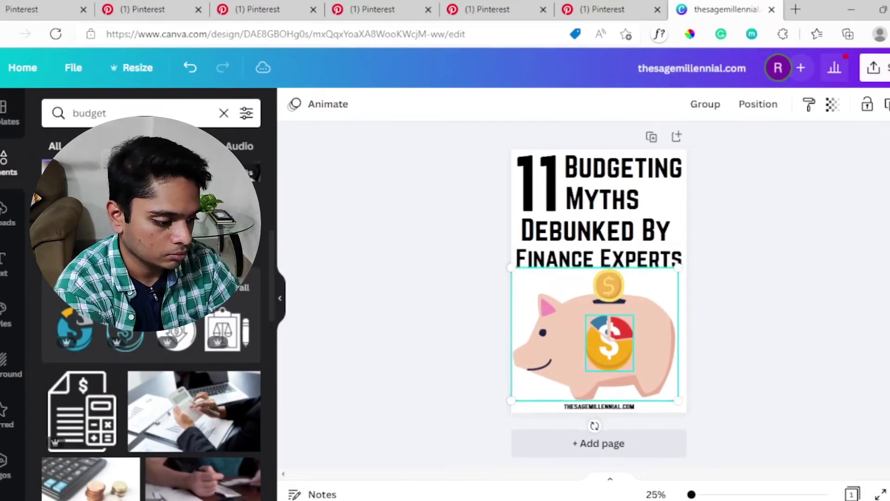
key(Escape)
scroll(205, 370, up, 3)
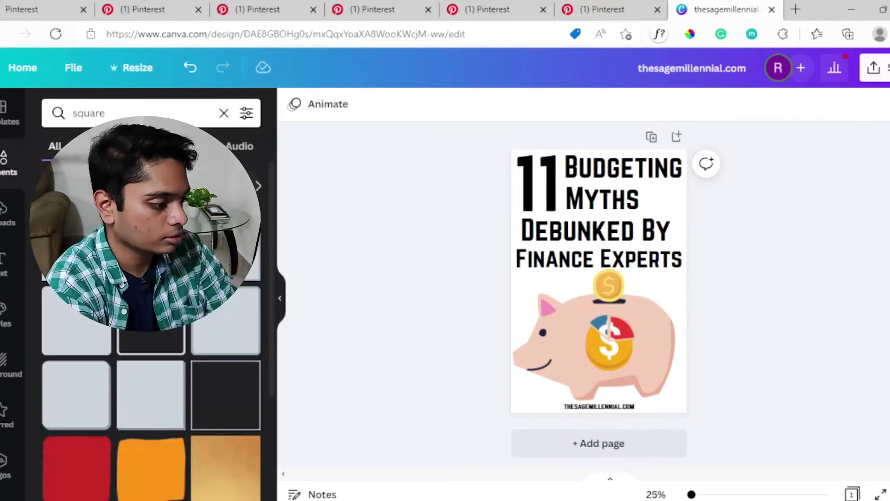
- Stretch a grey square into a bottom strip behind the footer, then search 'brush' graphics
drag(77, 320, 566, 449)
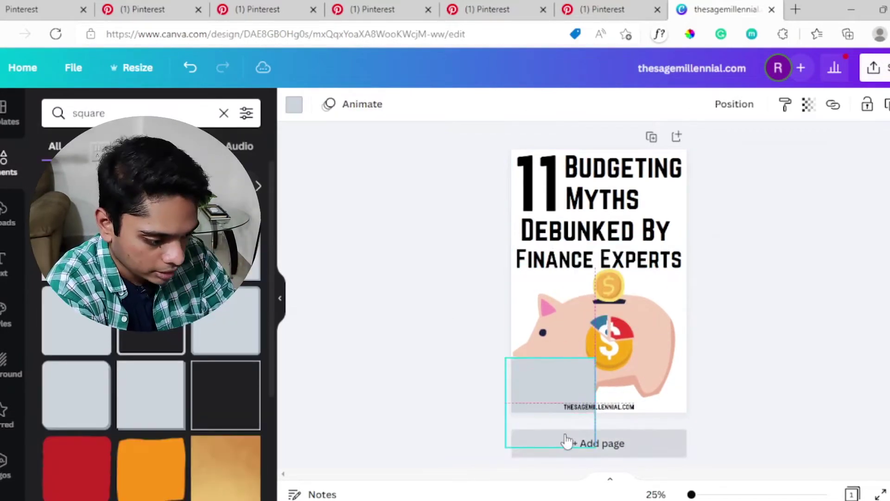
drag(593, 411, 701, 409)
click(223, 113)
text(brush)
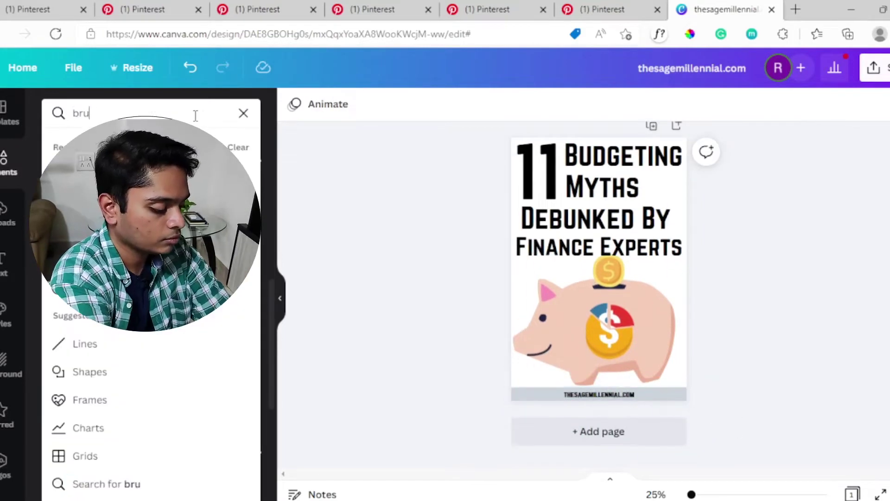
key(Return)
- Place a brush stroke behind 'Debunked By Finance Experts', send it backward, and recolour it
click(75, 429)
drag(596, 269, 592, 230)
drag(651, 239, 791, 322)
drag(721, 243, 696, 243)
click(735, 104)
click(682, 172)
click(294, 104)
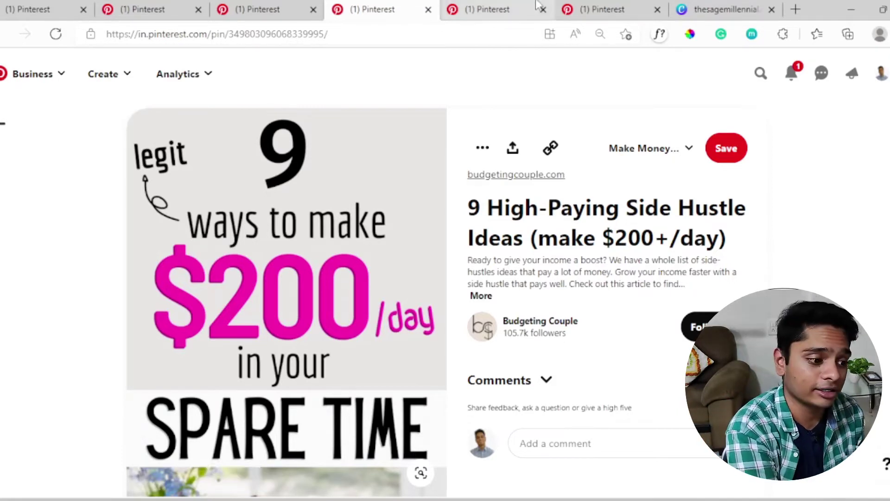
click(724, 9)
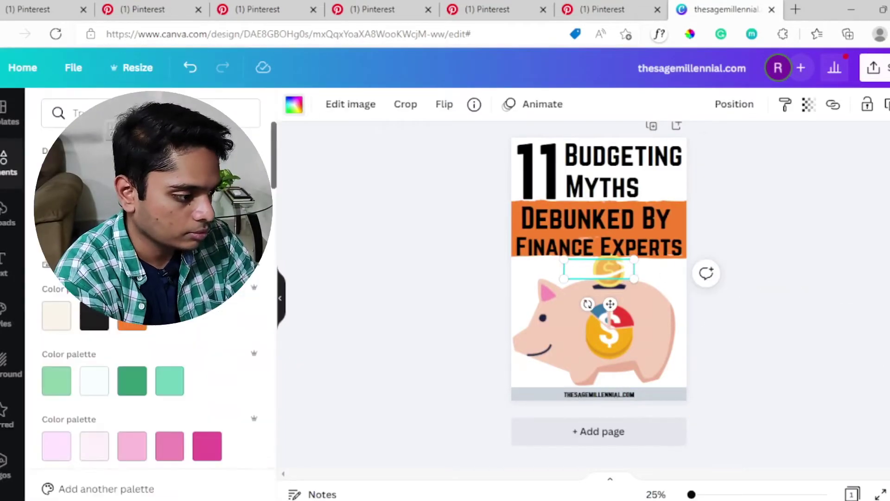
- Colour the arrow orange, flip it vertically, and narrow the 'simplified budgeting tips' note
click(132, 325)
drag(610, 304, 655, 294)
click(444, 104)
click(465, 169)
click(600, 222)
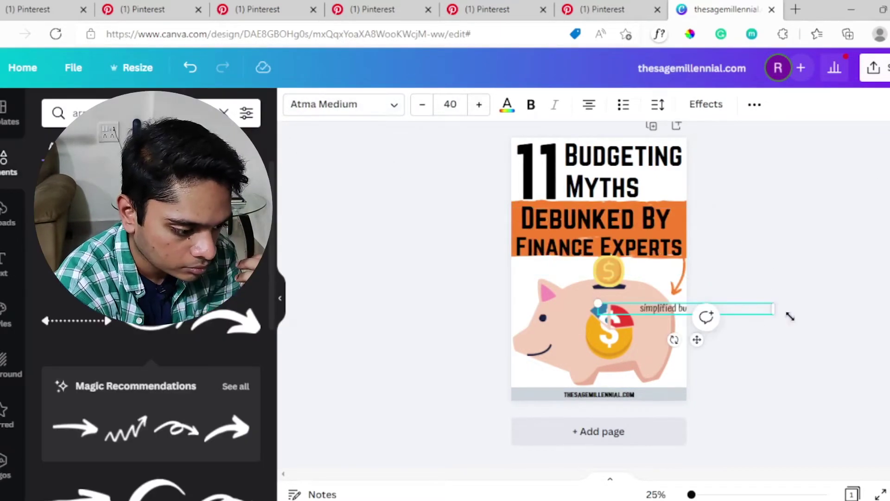
drag(781, 307, 656, 303)
click(858, 288)
- Turn 'Debunked By Finance Experts' white
click(685, 247)
drag(685, 248, 521, 209)
click(508, 104)
click(523, 373)
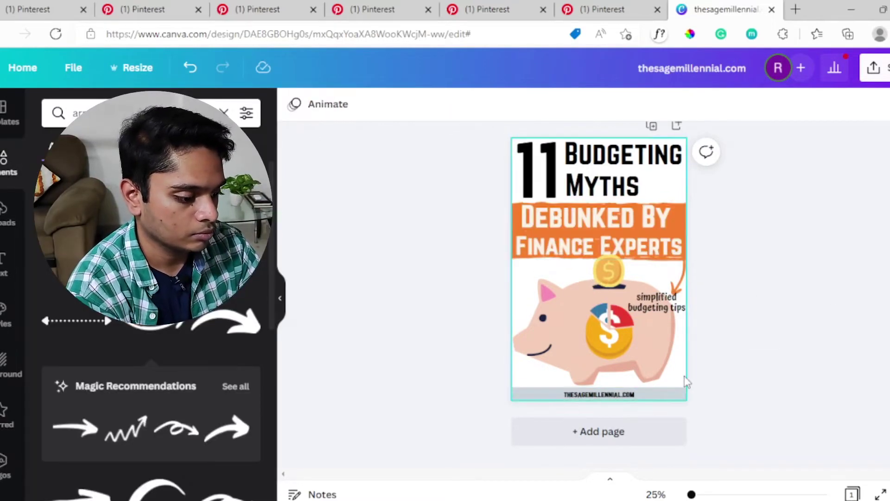
- Make the page background cream, the footer band orange, and shrink the piggy bank
click(294, 105)
click(69, 313)
click(598, 395)
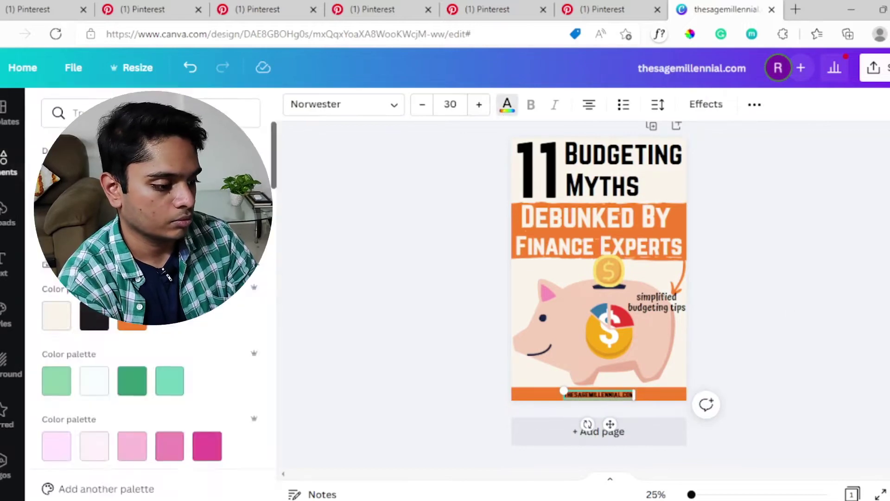
drag(512, 258, 519, 265)
click(858, 315)
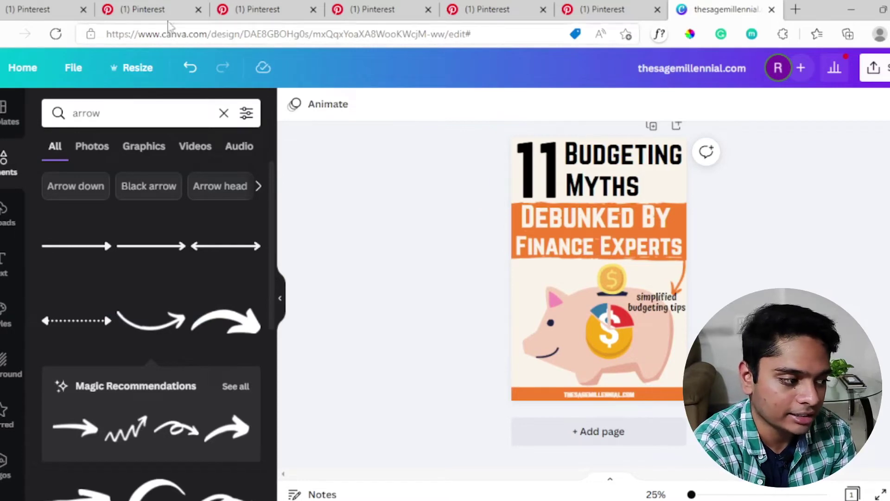
click(54, 8)
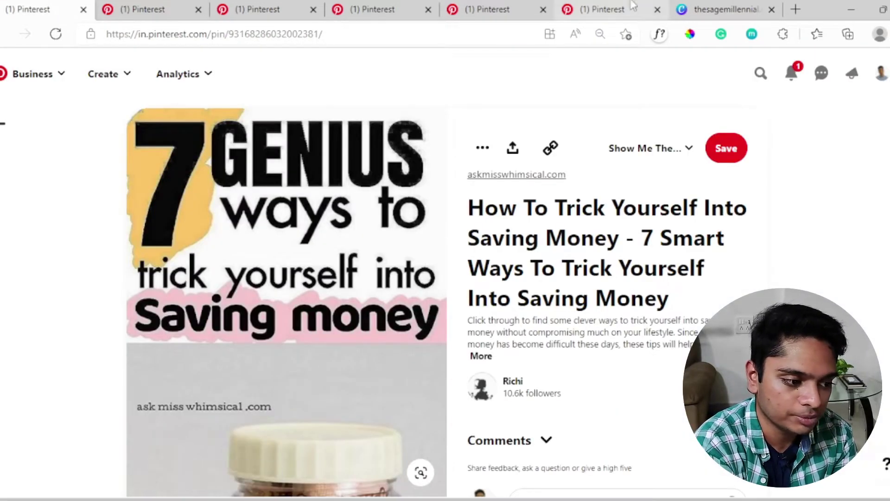
click(686, 9)
click(519, 8)
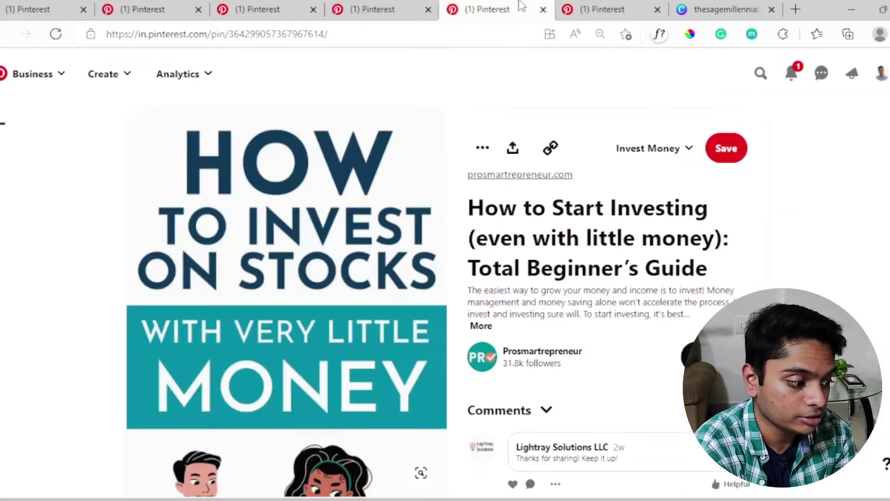
scroll(453, 235, down, 3)
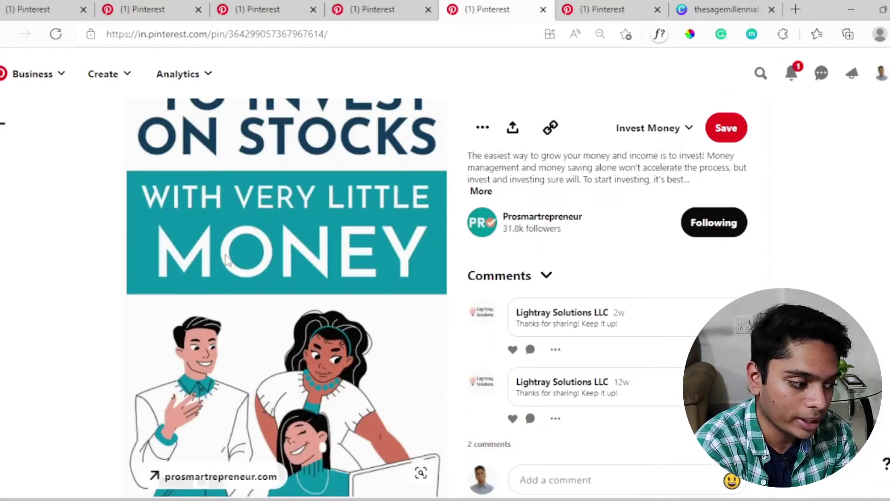
click(735, 9)
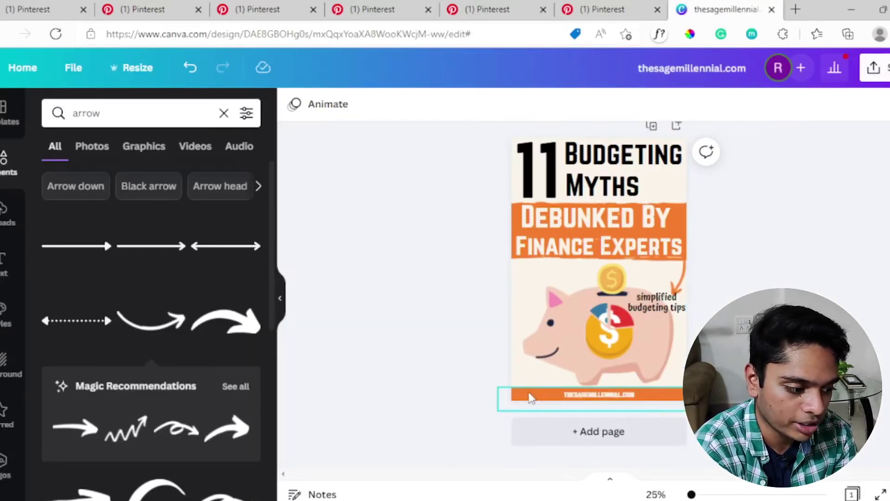
click(238, 9)
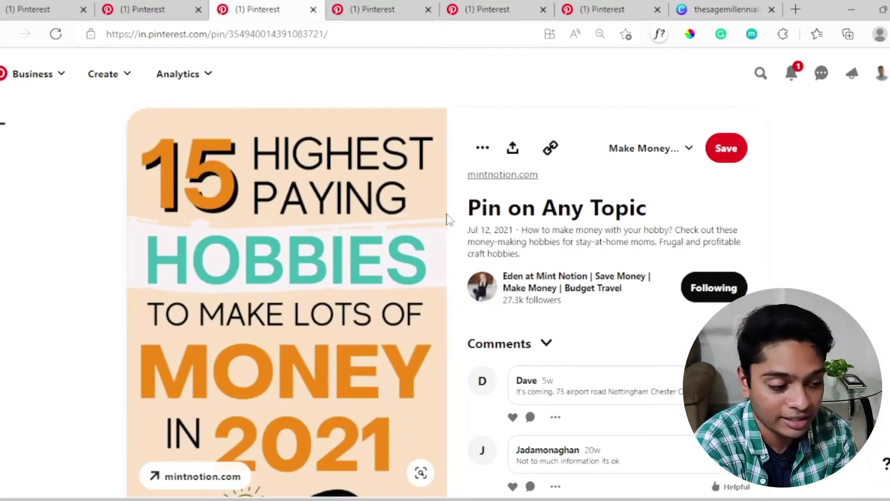
click(726, 9)
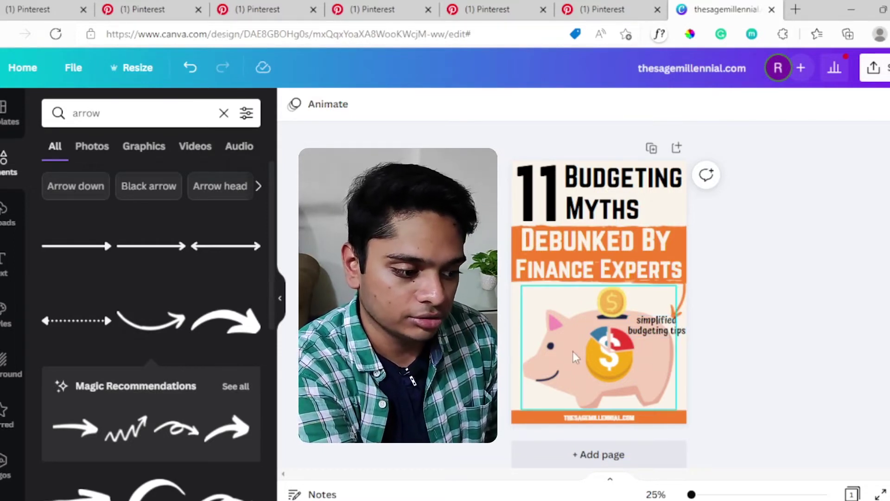
- Enlarge the THESAGEMILLENNIAL.COM footer text to font size 50
key(ctrl+z)
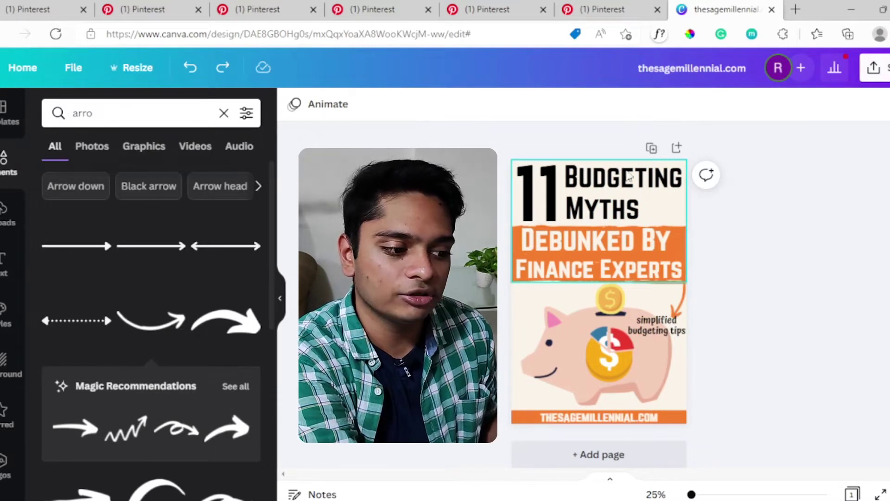
key(ctrl+y)
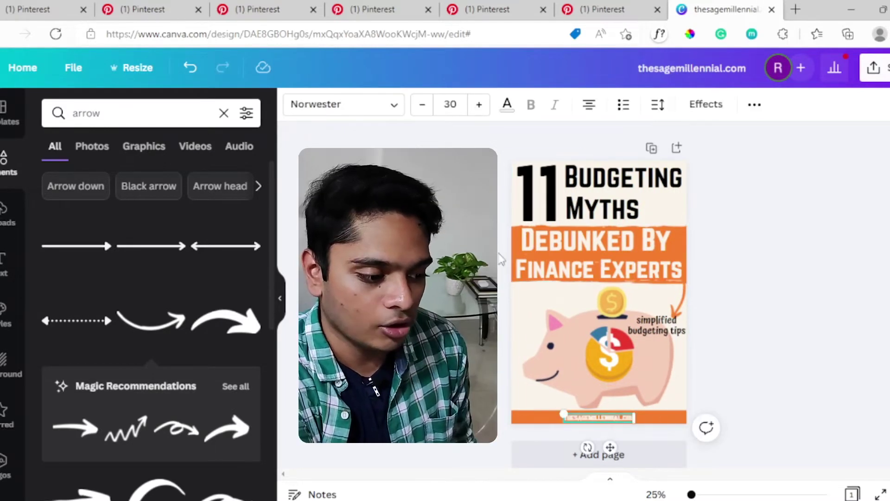
click(481, 105)
click(480, 104)
click(480, 105)
click(481, 104)
click(481, 105)
click(480, 105)
click(481, 105)
click(481, 105)
click(480, 105)
click(480, 105)
click(480, 105)
click(480, 105)
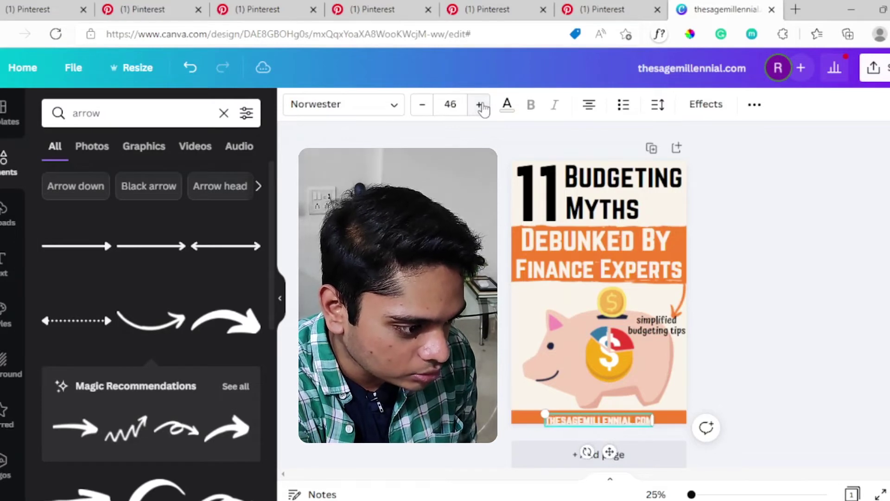
click(480, 105)
click(480, 105)
click(481, 105)
click(876, 342)
- Nudge the footer text slightly higher, keeping it centred in the orange band
click(649, 420)
drag(649, 420, 652, 413)
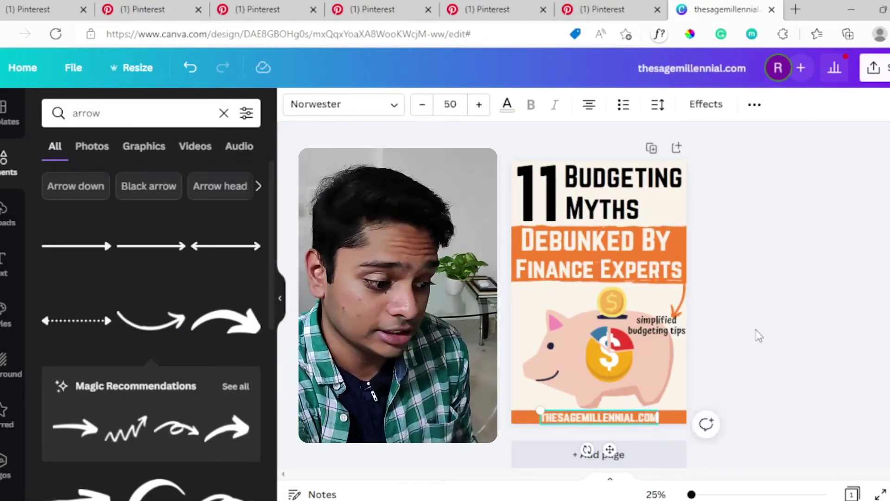
click(755, 334)
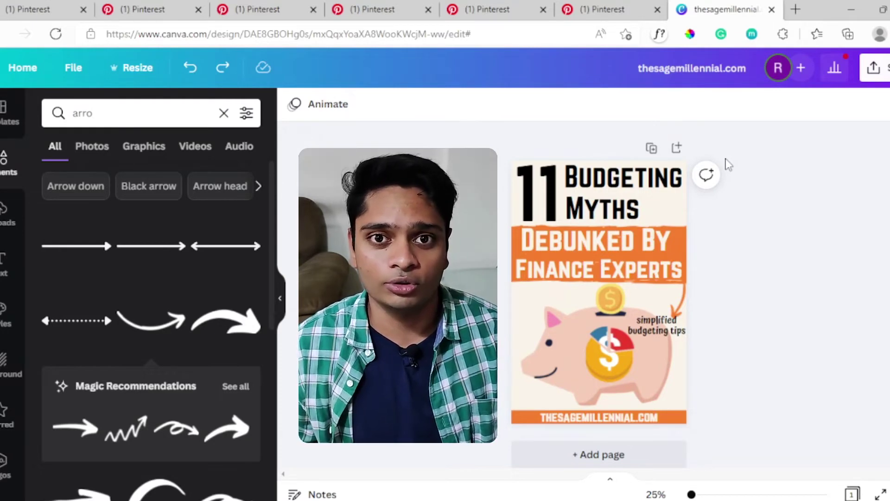
- Duplicate the pin page and place the calculator-and-money photo from a 'budgeting' search on the copy
click(652, 148)
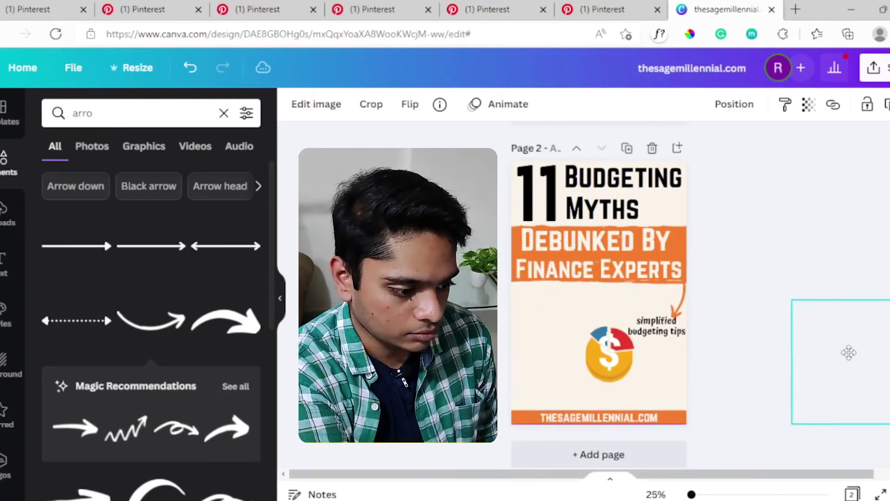
click(229, 124)
click(224, 113)
text(budgeting)
key(Return)
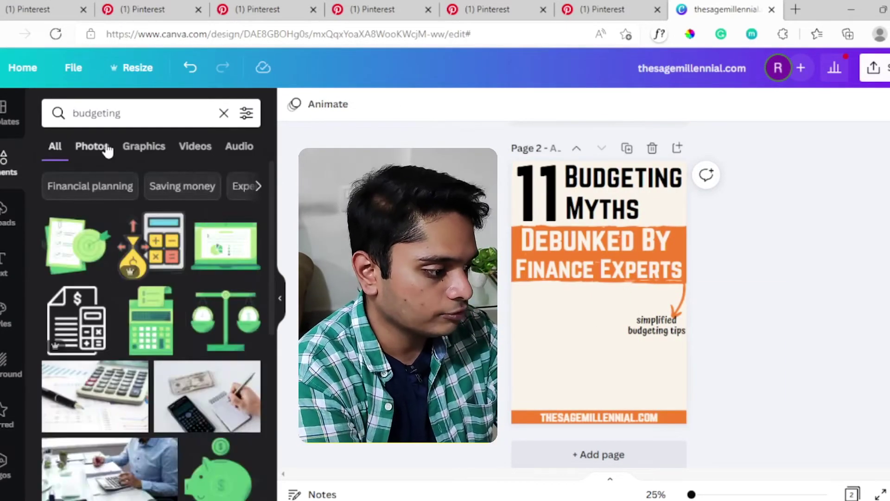
drag(208, 245, 656, 366)
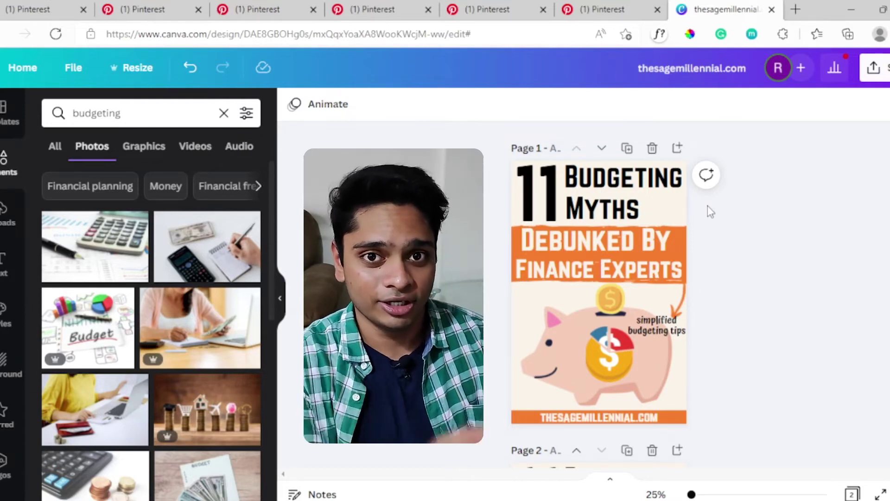
- Retype the title as '6 Side Hustles That Make $1000/Per Hour', with THAT MAKE on its own line
double_click(537, 193)
text(6)
drag(640, 214, 570, 180)
text(Side Hustles)
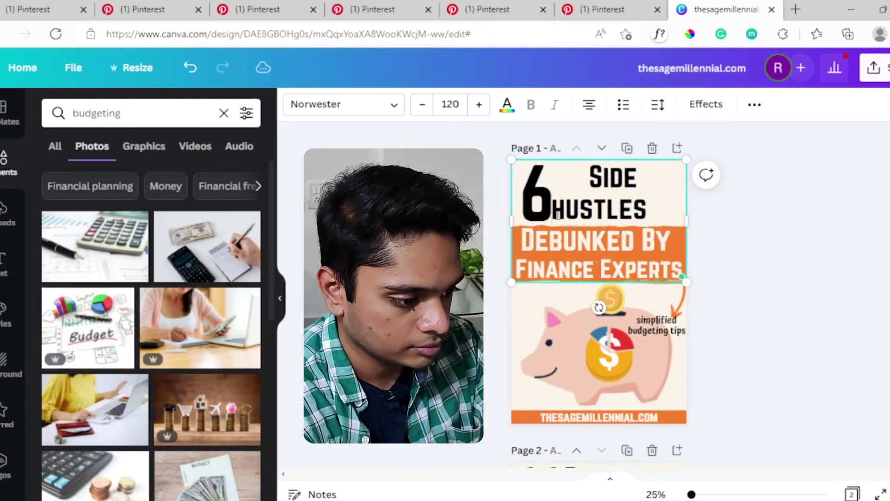
drag(545, 244, 651, 269)
text(That Make $1000/Per)
key(Delete)
key(Delete)
key(Delete)
text(Hour)
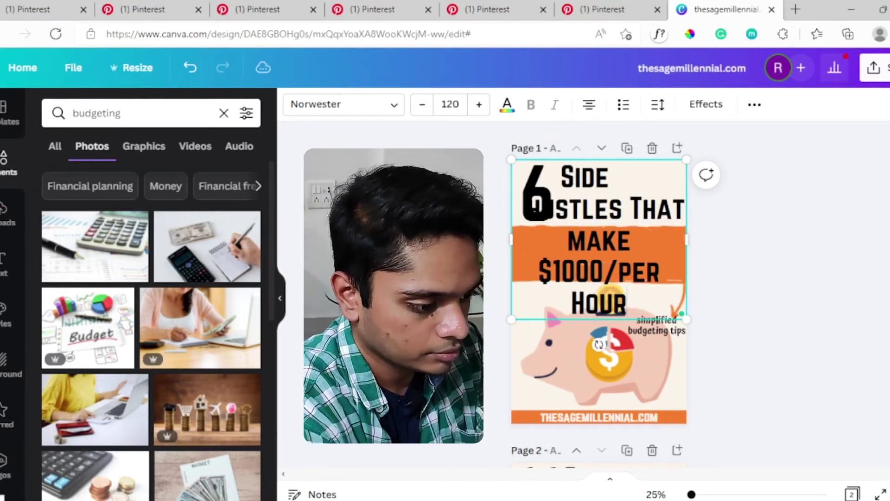
click(556, 209)
key(Return)
- Shrink the 'THAT MAKE $1000/PER HOUR' band text by two sizes
drag(522, 241, 630, 304)
click(422, 105)
click(422, 105)
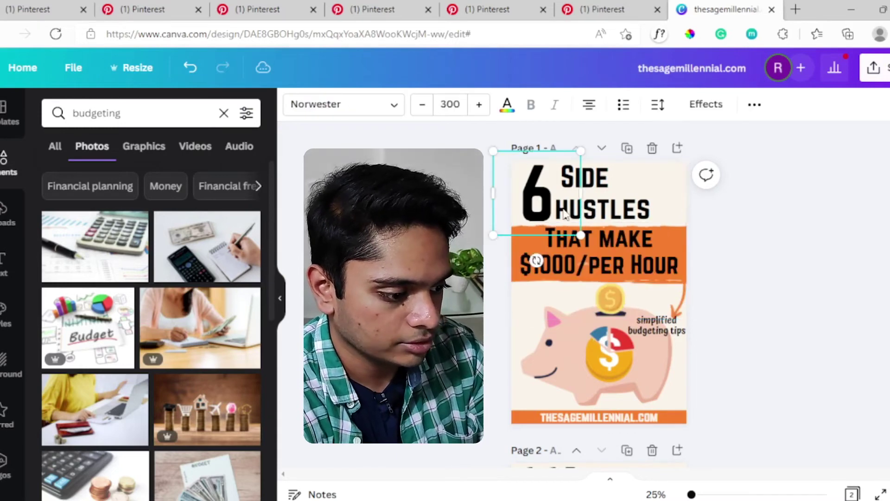
click(771, 242)
click(676, 264)
- Change the arrow note text to 'let's make money!'
double_click(663, 324)
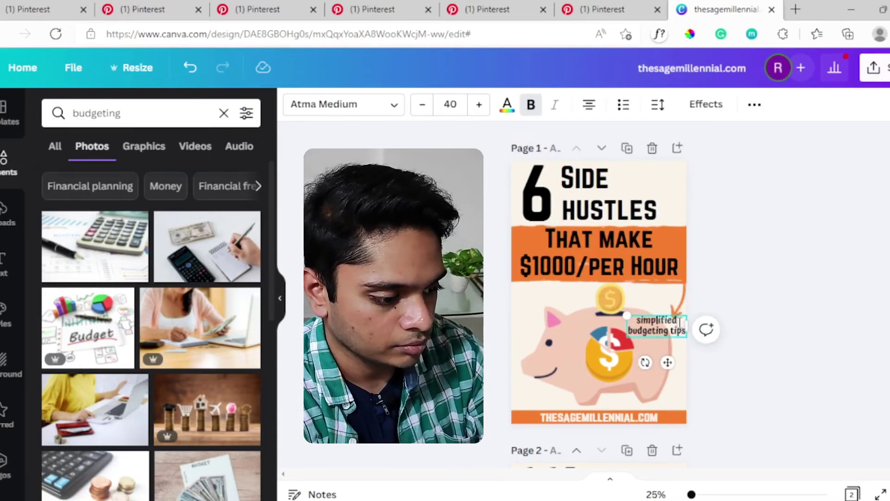
text(let's make money!)
click(853, 268)
- Make the orange band text white
click(598, 250)
click(507, 103)
click(60, 188)
- Add and enlarge a MAKE MONEY graphic found with a filtered 'make money' Graphics search
click(149, 114)
key(ctrl+a)
text(make money)
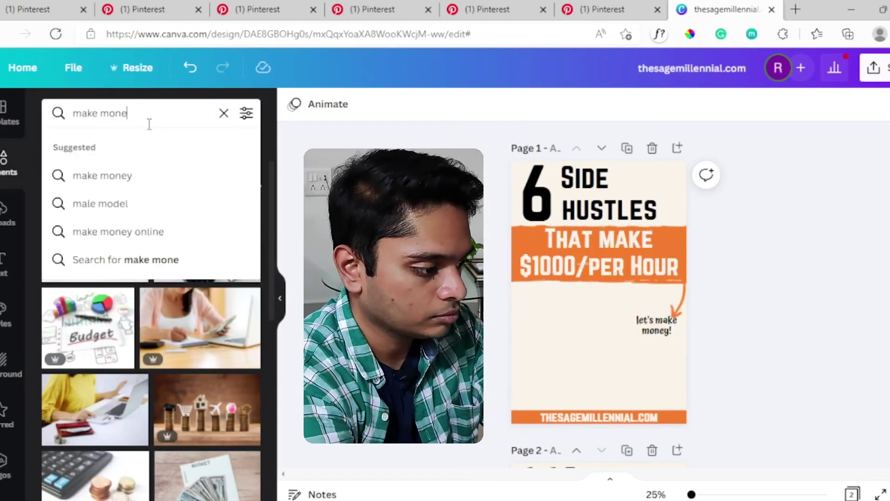
key(Return)
click(158, 146)
click(246, 113)
click(103, 339)
click(151, 456)
click(163, 364)
drag(563, 282, 519, 296)
- Duplicate the side hustles page and drop the wheelbarrow-of-coins graphic onto it
click(627, 148)
scroll(598, 278, down, 2)
drag(151, 206, 622, 316)
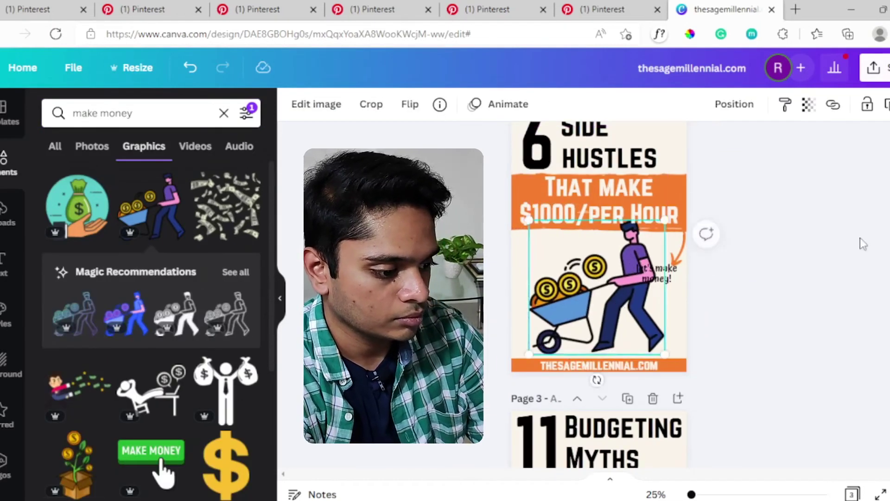
scroll(730, 195, up, 5)
click(652, 148)
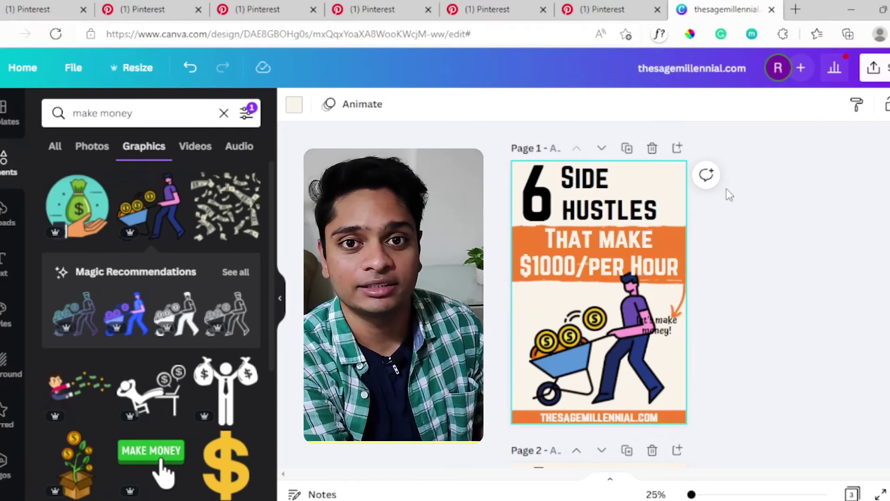
- Delete the calculator photo, the MAKE MONEY graphic, and the arrow with its note
scroll(730, 195, down, 10)
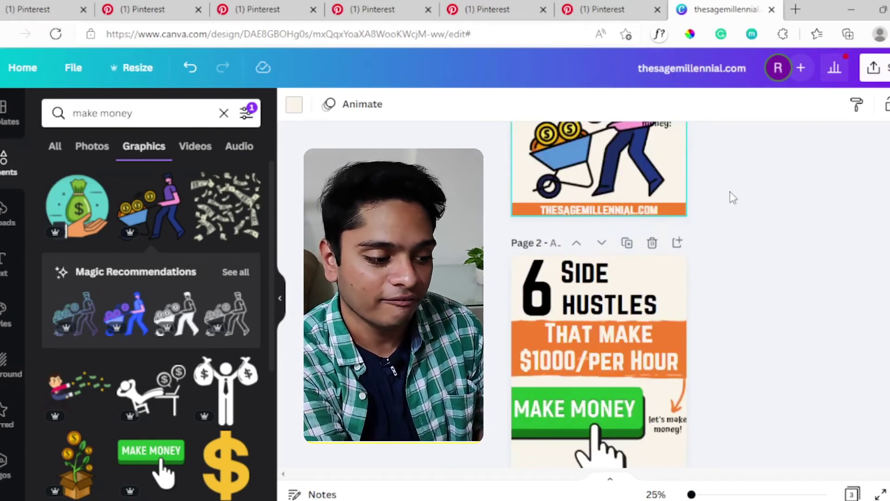
click(641, 316)
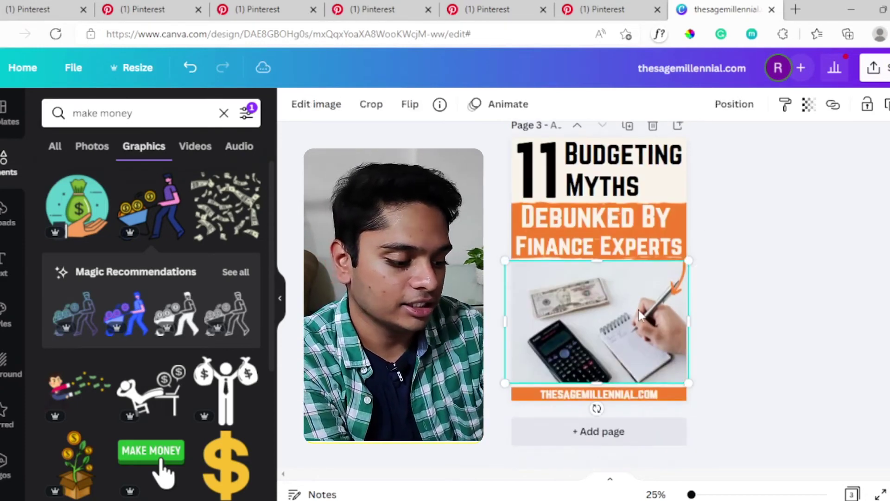
key(Delete)
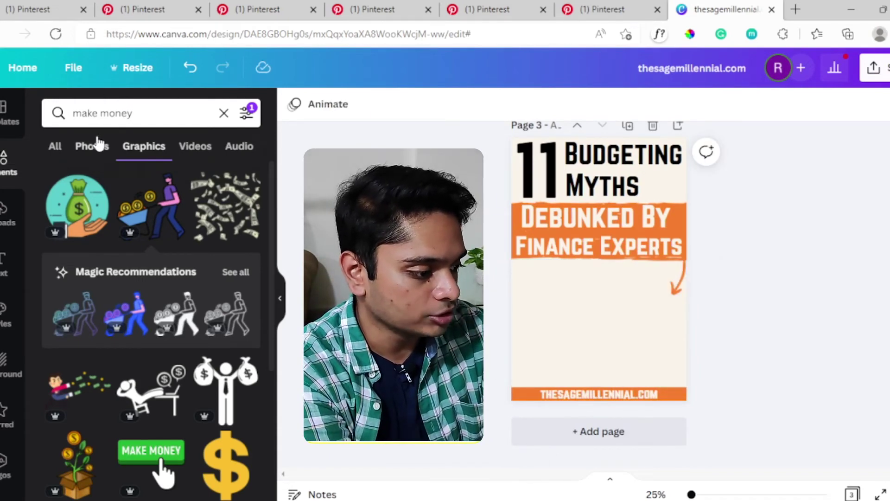
click(98, 144)
scroll(585, 293, up, 5)
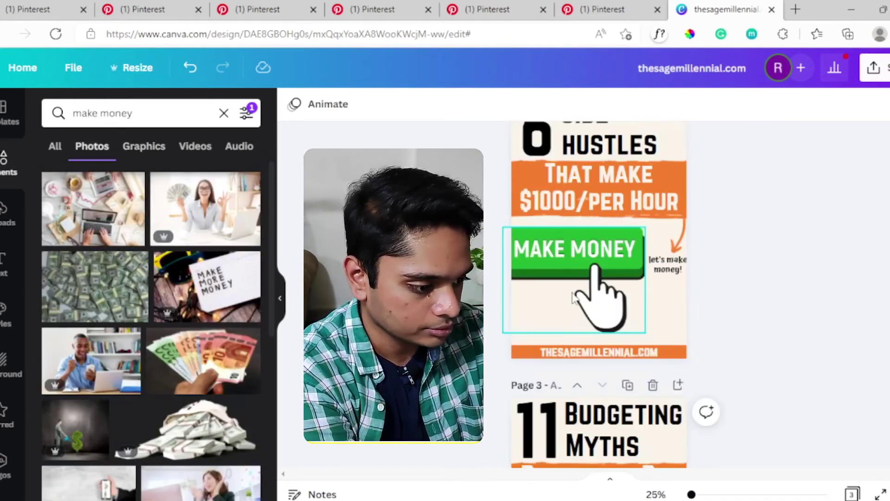
click(586, 293)
key(Delete)
drag(598, 252, 745, 256)
key(Delete)
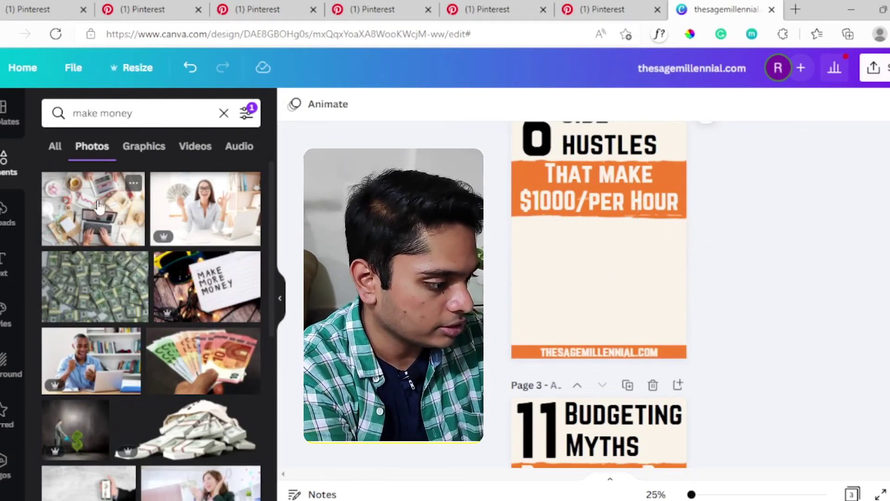
- Add the laptops-on-desk photo, enlarge it below the title, and send it backward
click(99, 204)
drag(526, 287, 469, 319)
drag(615, 283, 645, 321)
click(742, 105)
click(716, 149)
click(837, 221)
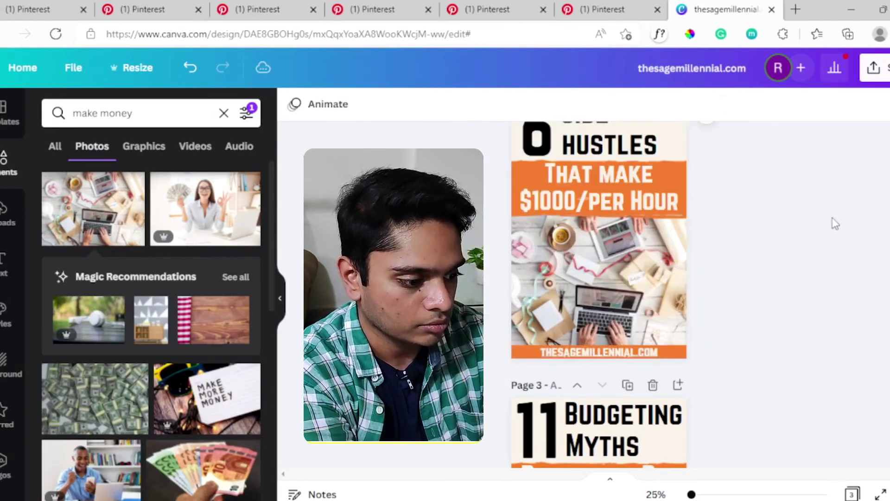
scroll(840, 222, up, 2)
scroll(840, 222, down, 1)
scroll(818, 241, up, 1)
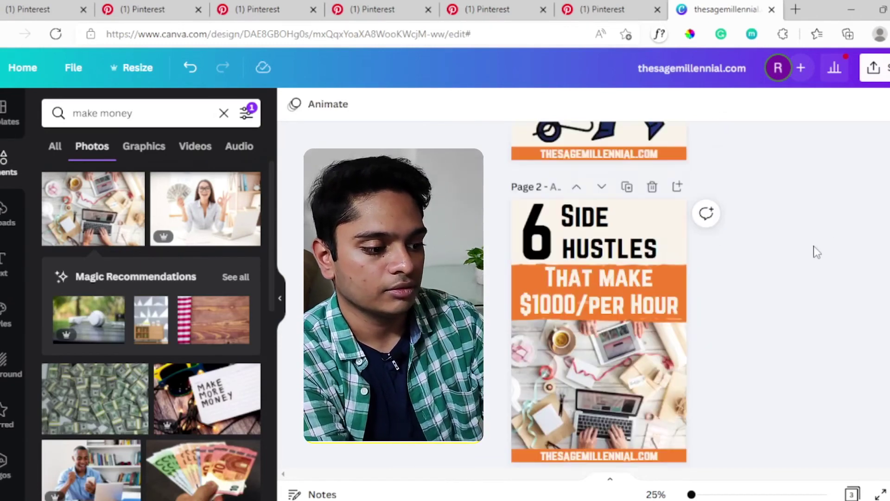